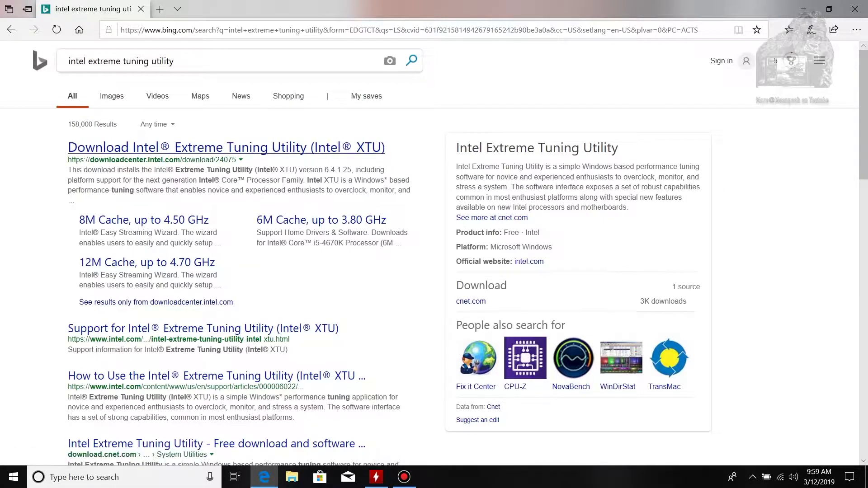
Step: Download XTUSetup.exe from Intel's Extreme Tuning Utility download page, accepting the software license agreement, and save the file
{"action": "left_click", "coordinate": [226, 147]}
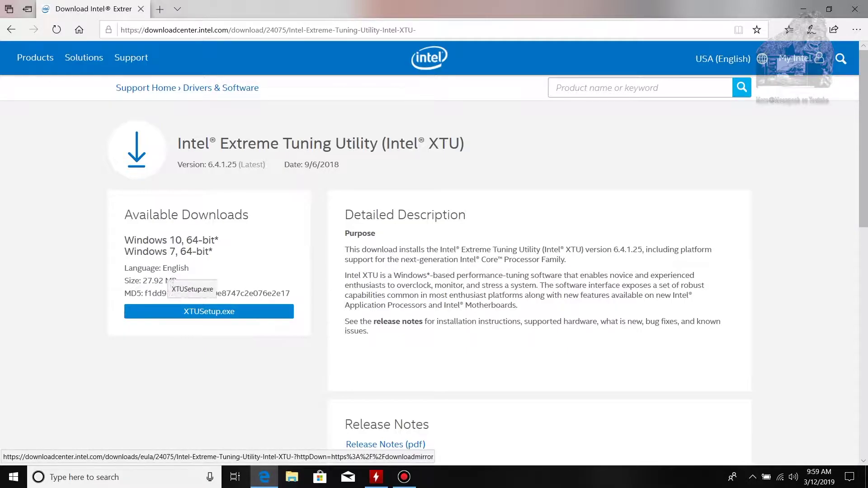
{"action": "left_click", "coordinate": [181, 311]}
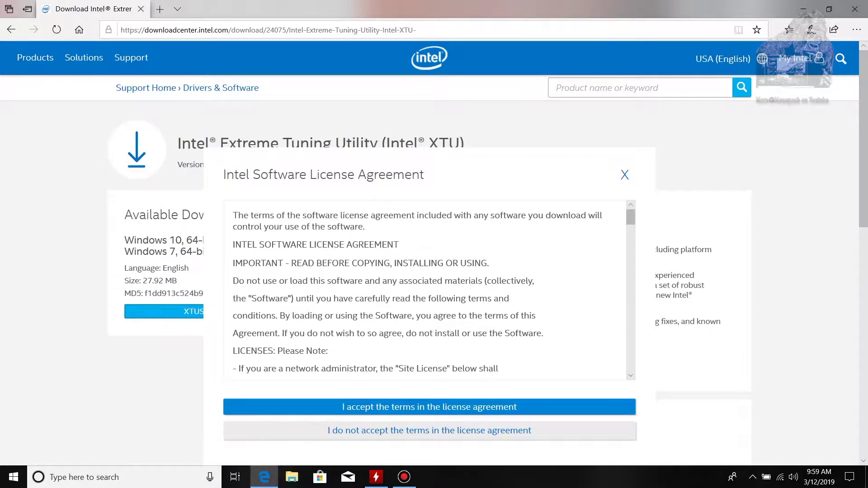
{"action": "left_click", "coordinate": [430, 407]}
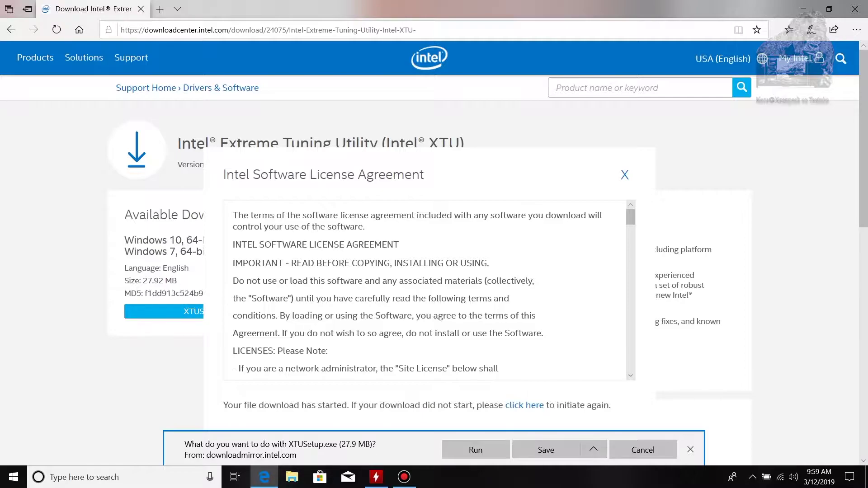
{"action": "left_click", "coordinate": [545, 450]}
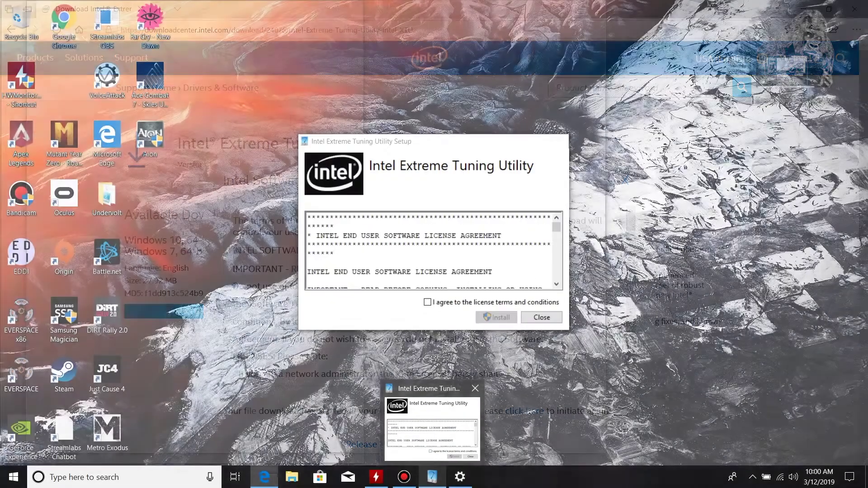
Step: Run the downloaded XTUSetup.exe, agree to the license terms and conditions, and install Intel Extreme Tuning Utility
{"action": "left_click", "coordinate": [432, 427]}
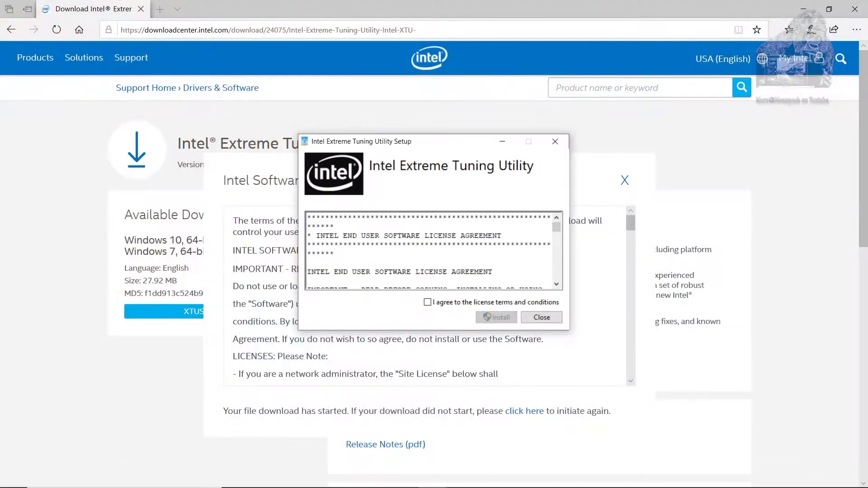
{"action": "scroll", "coordinate": [428, 251], "scroll_direction": "down", "scroll_amount": 3}
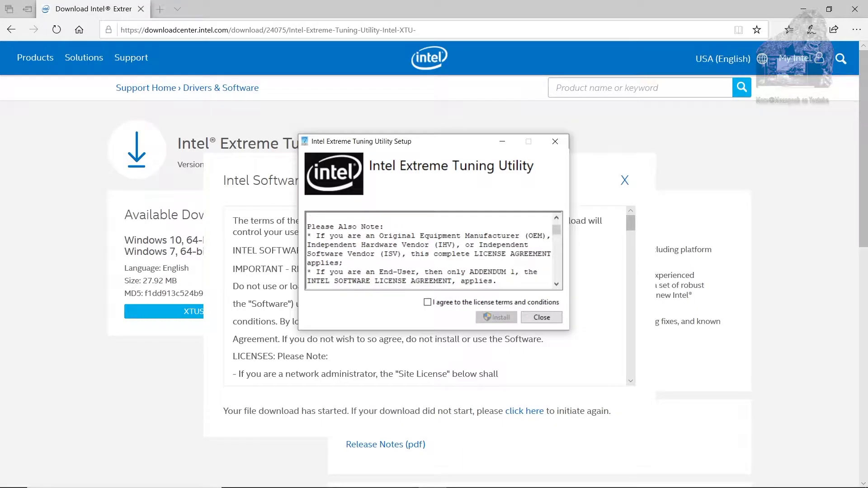
{"action": "scroll", "coordinate": [433, 251], "scroll_direction": "down", "scroll_amount": 15}
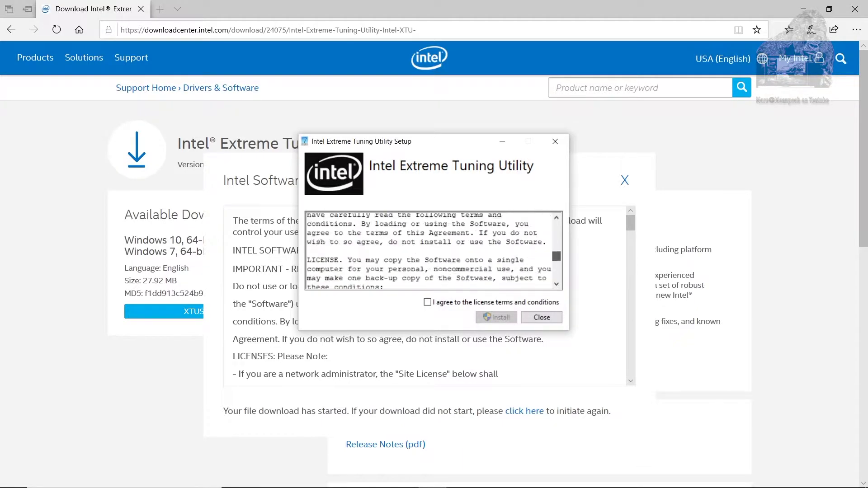
{"action": "left_click", "coordinate": [427, 302]}
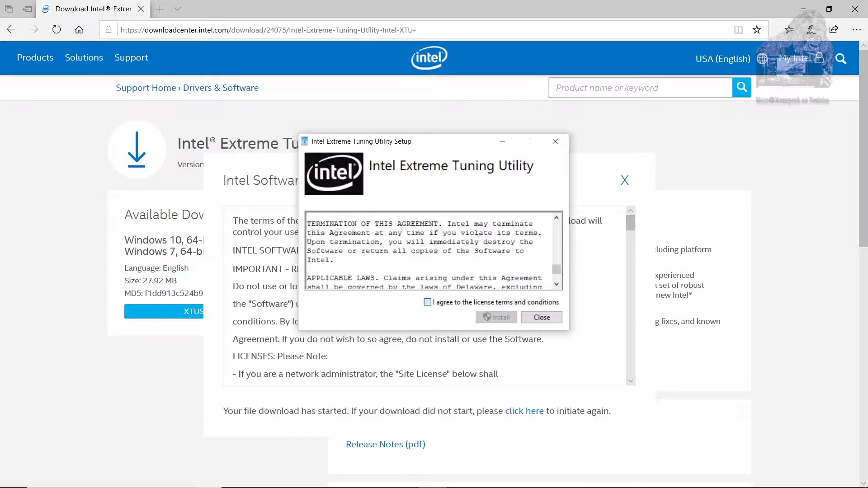
{"action": "left_click", "coordinate": [496, 317]}
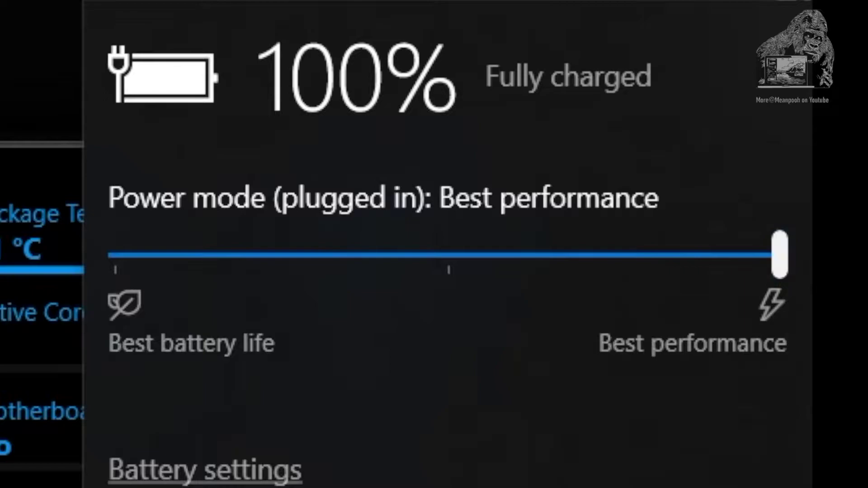
Step: Set the Windows plugged-in power mode to Better performance and dismiss the battery settings
{"action": "left_click_drag", "start_coordinate": [780, 254], "coordinate": [449, 255]}
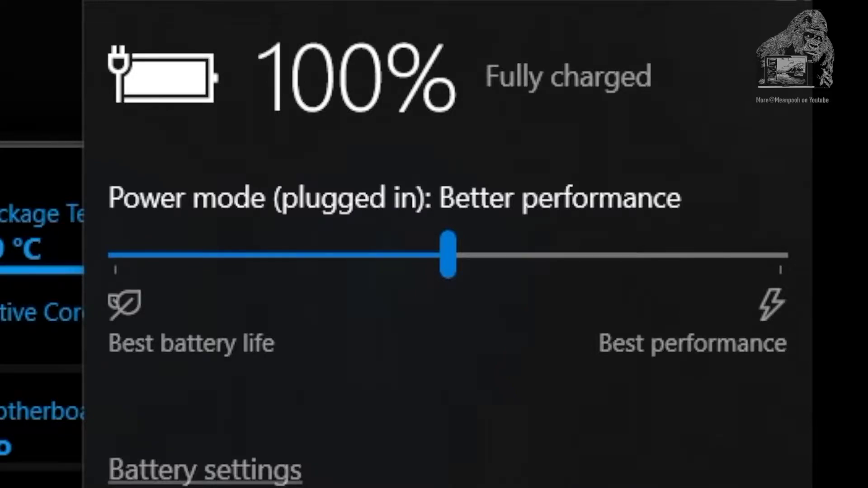
{"action": "key", "text": "Escape"}
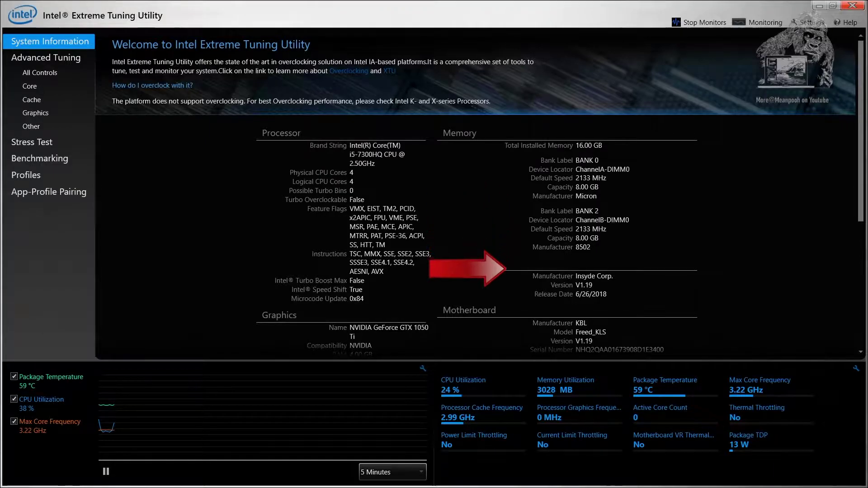
Step: Review the system information and open all advanced tuning controls, agreeing to the warning about altering clock frequency or voltage
{"action": "scroll", "coordinate": [479, 192], "scroll_direction": "down", "scroll_amount": 5}
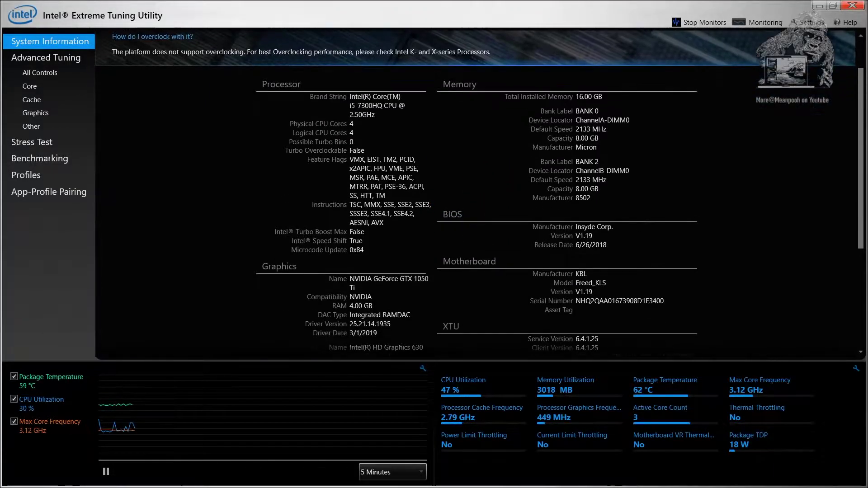
{"action": "scroll", "coordinate": [479, 193], "scroll_direction": "down", "scroll_amount": 2}
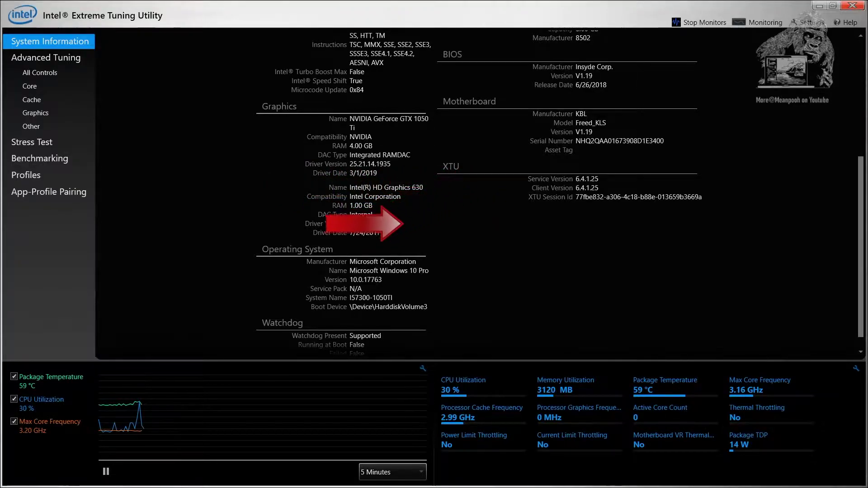
{"action": "scroll", "coordinate": [479, 195], "scroll_direction": "down", "scroll_amount": 1}
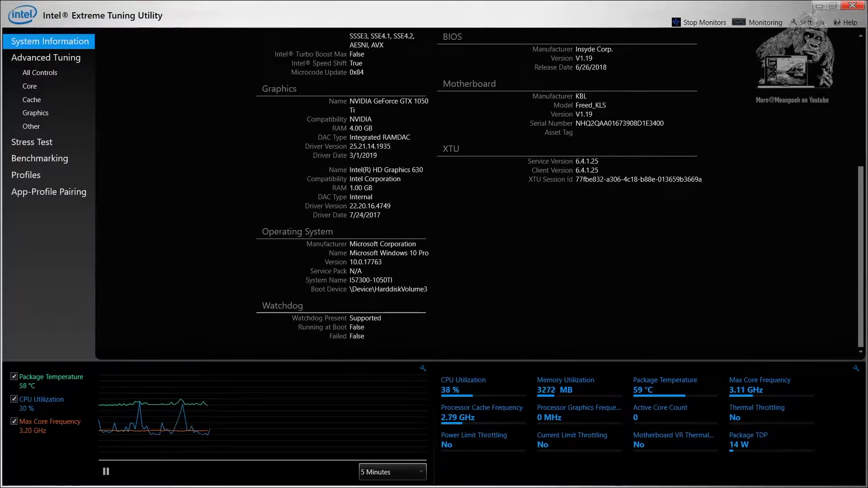
{"action": "left_click", "coordinate": [40, 73]}
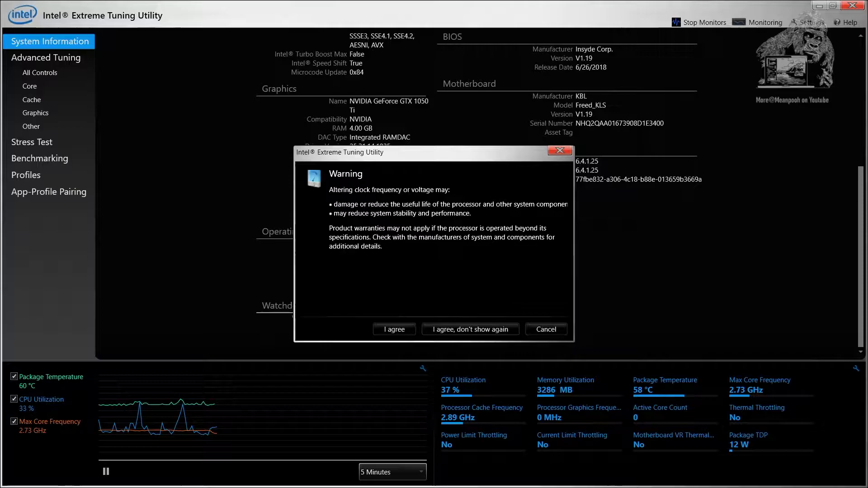
{"action": "key", "text": "Return"}
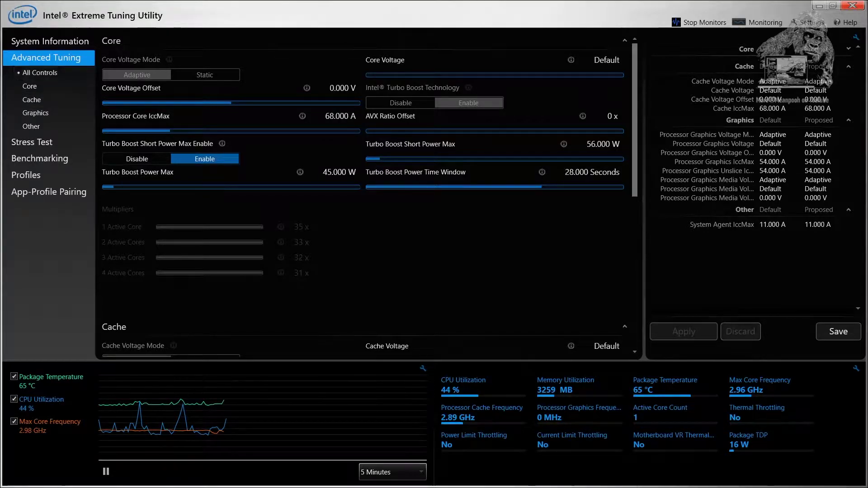
Step: Examine the available Core, Cache, Graphics and Other tuning settings across the full controls list
{"action": "scroll", "coordinate": [362, 195], "scroll_direction": "down", "scroll_amount": 5}
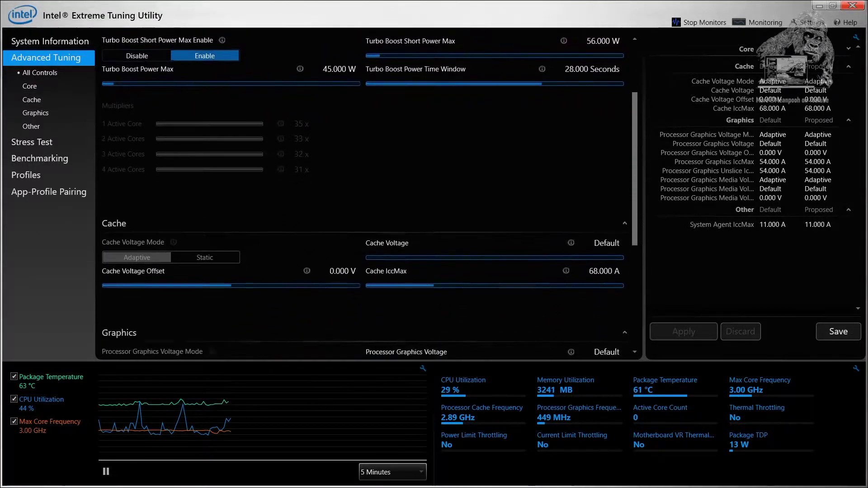
{"action": "scroll", "coordinate": [362, 195], "scroll_direction": "down", "scroll_amount": 3}
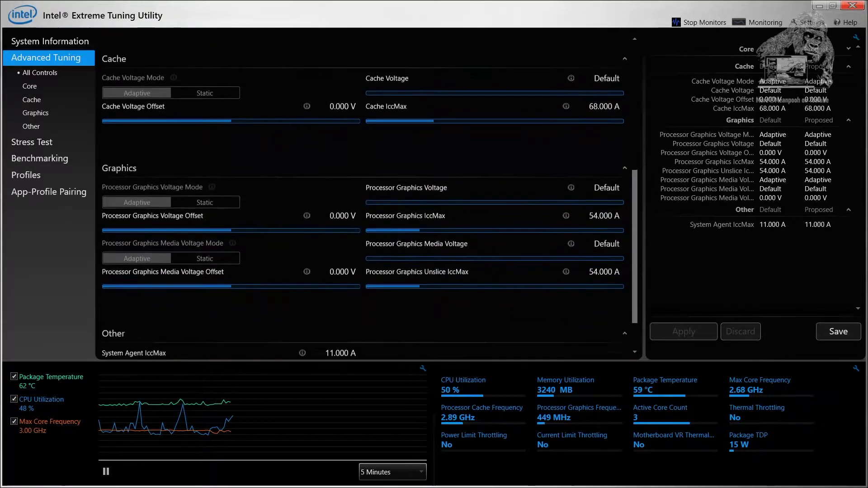
{"action": "scroll", "coordinate": [362, 195], "scroll_direction": "down", "scroll_amount": 1}
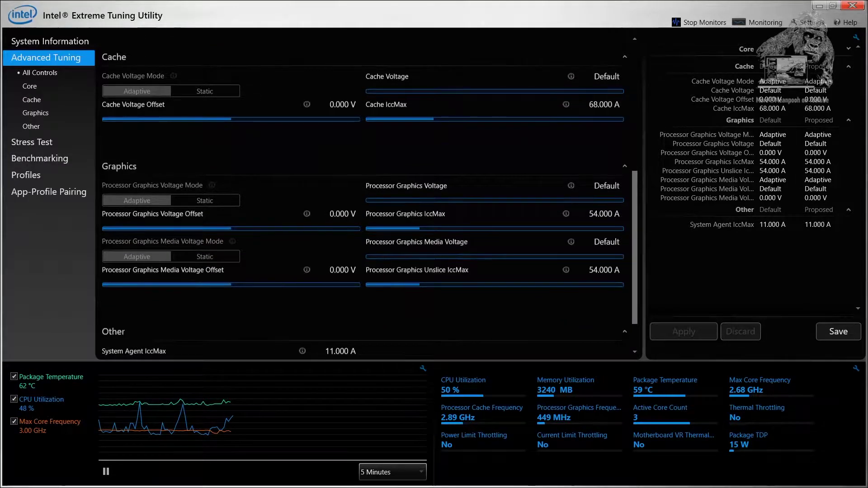
{"action": "scroll", "coordinate": [362, 195], "scroll_direction": "down", "scroll_amount": 1}
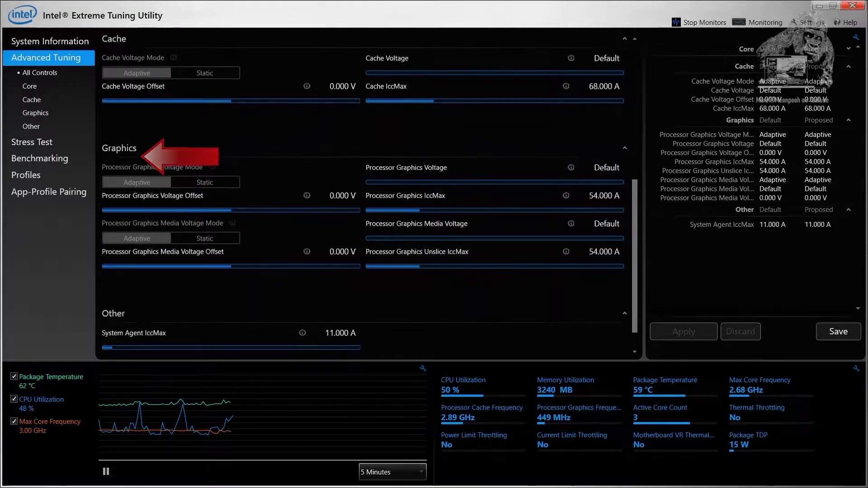
{"action": "scroll", "coordinate": [362, 195], "scroll_direction": "down", "scroll_amount": 1}
{"action": "scroll", "coordinate": [362, 195], "scroll_direction": "down", "scroll_amount": 1}
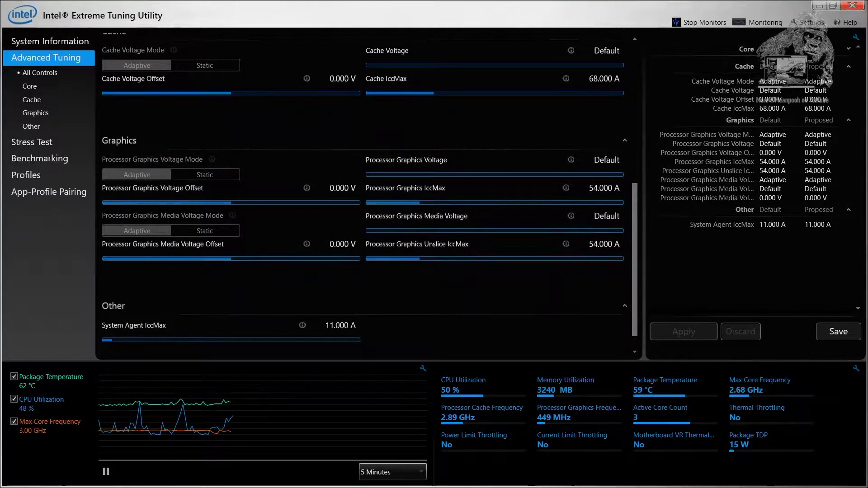
{"action": "scroll", "coordinate": [362, 194], "scroll_direction": "down", "scroll_amount": 1}
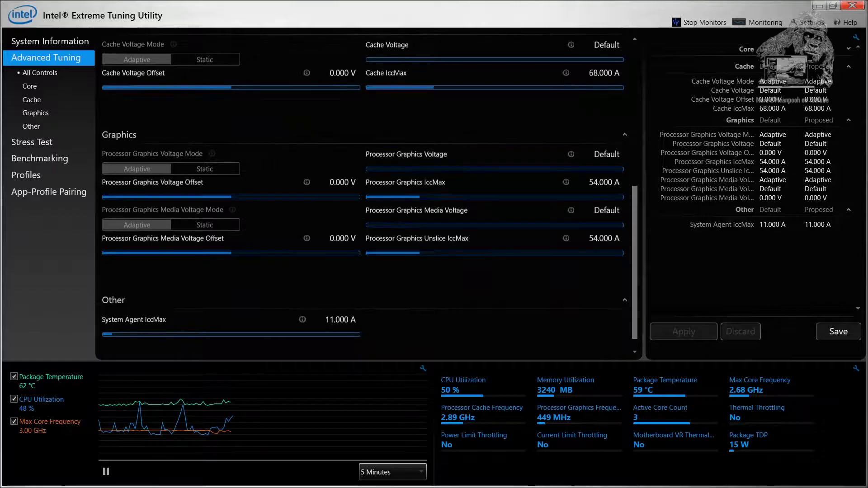
{"action": "scroll", "coordinate": [362, 194], "scroll_direction": "down", "scroll_amount": 1}
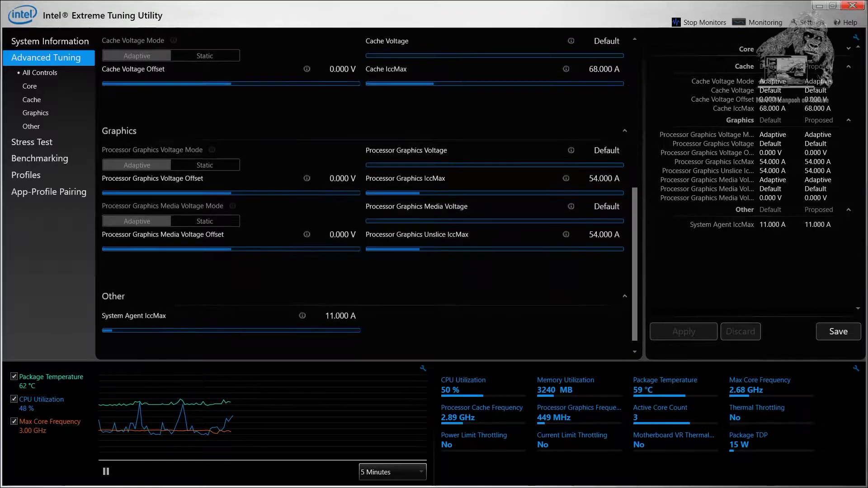
{"action": "scroll", "coordinate": [362, 194], "scroll_direction": "down", "scroll_amount": 1}
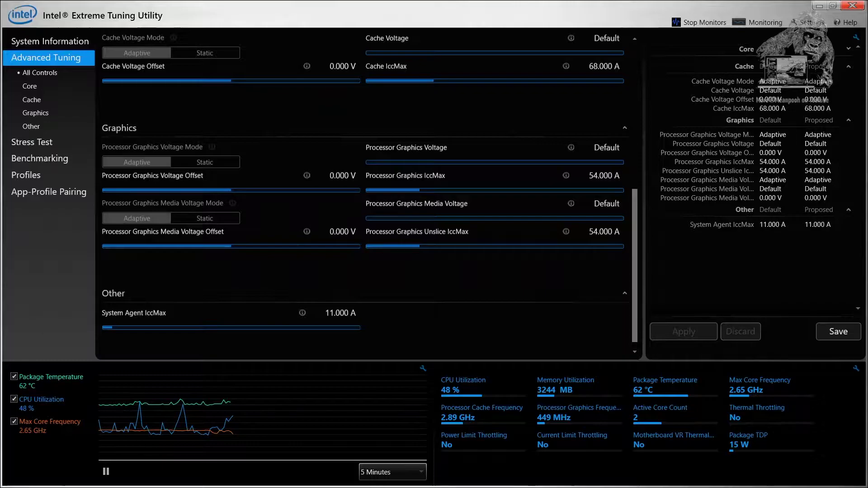
{"action": "scroll", "coordinate": [362, 194], "scroll_direction": "up", "scroll_amount": 1}
{"action": "scroll", "coordinate": [362, 194], "scroll_direction": "down", "scroll_amount": 2}
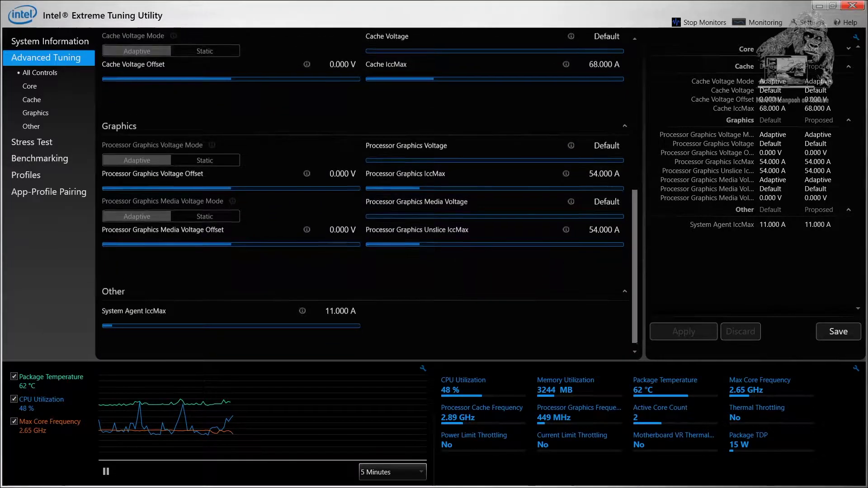
{"action": "scroll", "coordinate": [540, 158], "scroll_direction": "up", "scroll_amount": 6}
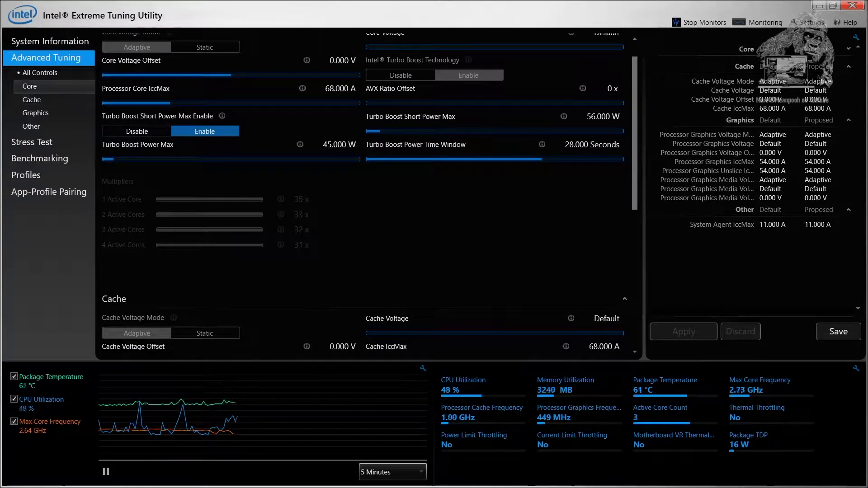
Step: In the Core tuning settings, set the Core Voltage Offset to -0.045 V and apply the change
{"action": "left_click", "coordinate": [30, 87]}
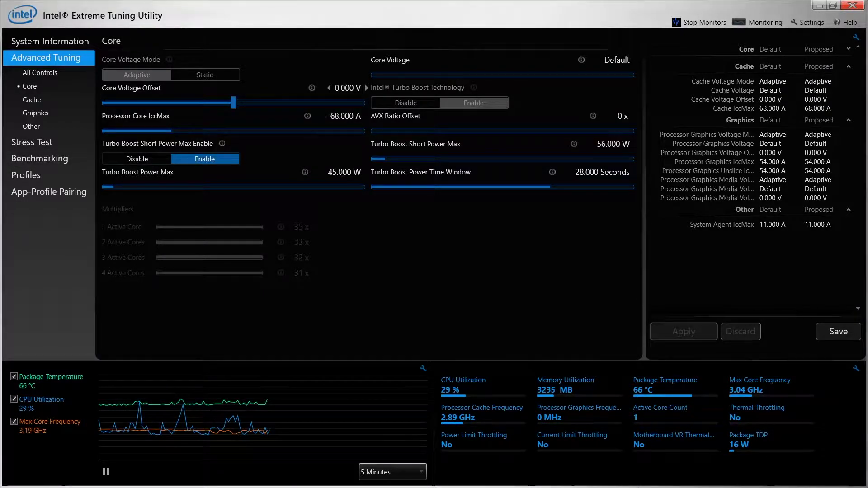
{"action": "left_click_drag", "start_coordinate": [233, 103], "coordinate": [231, 103]}
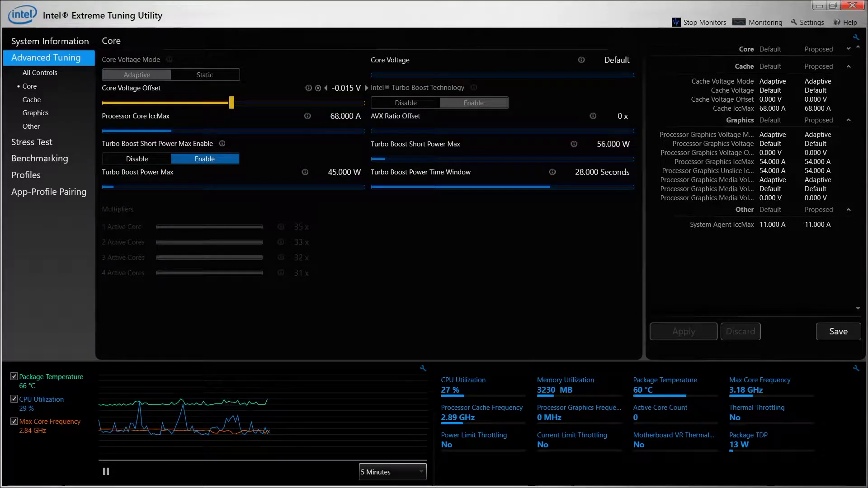
{"action": "key", "text": "Left"}
{"action": "key", "text": "Left"}
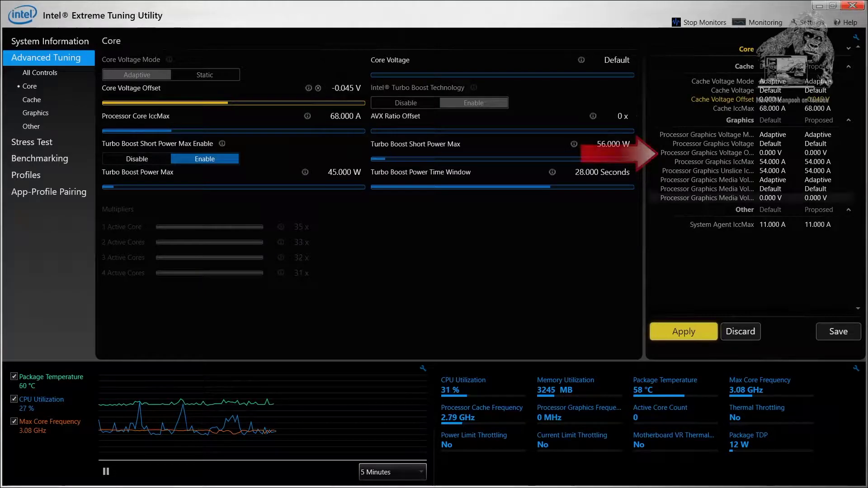
{"action": "left_click", "coordinate": [683, 331]}
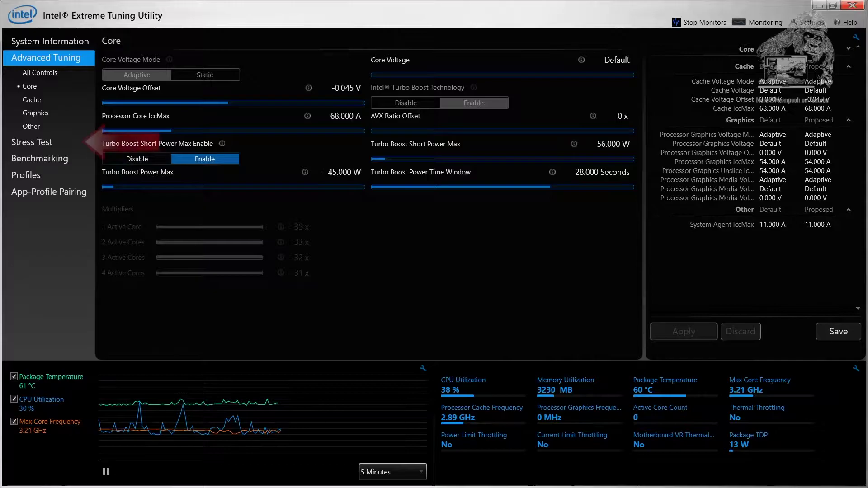
Step: Select only the CPU Stress Test with a duration of 5 minutes and start testing
{"action": "left_click", "coordinate": [49, 142]}
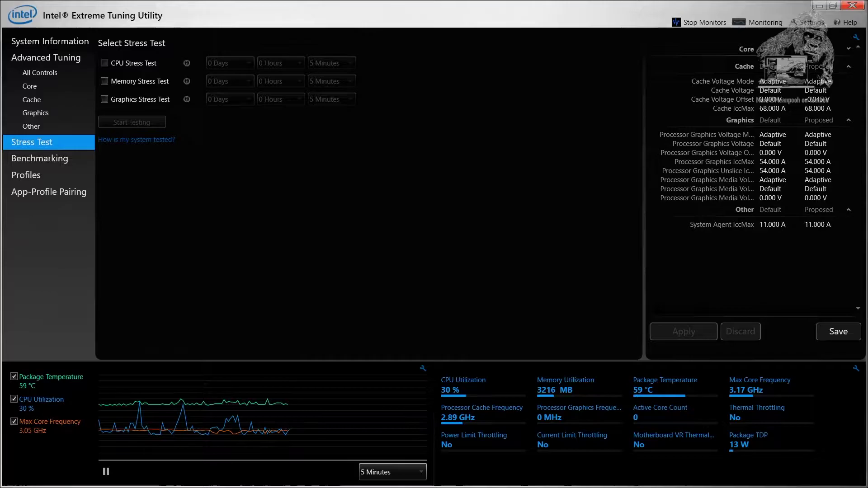
{"action": "left_click", "coordinate": [104, 63]}
{"action": "left_click", "coordinate": [132, 122]}
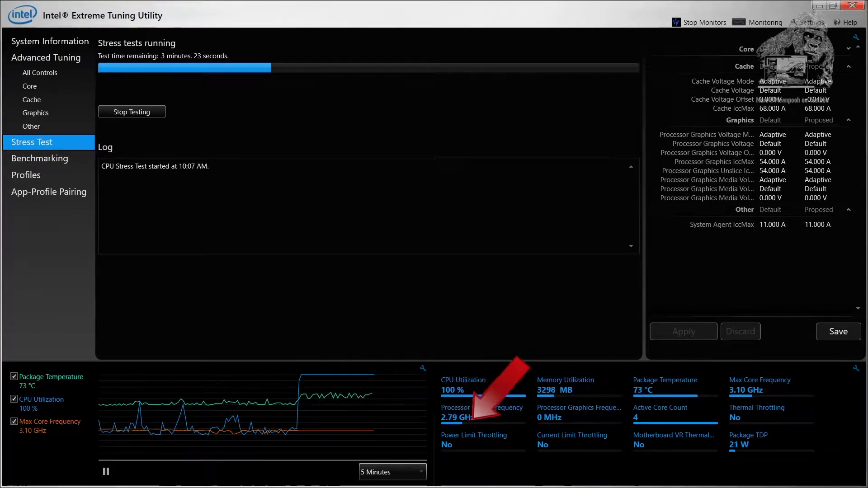
Step: Check the CPU utilization, package temperature and max core frequency during the CPU stress test, and stop the test early
{"action": "mouse_move", "coordinate": [460, 385]}
{"action": "mouse_move", "coordinate": [634, 386]}
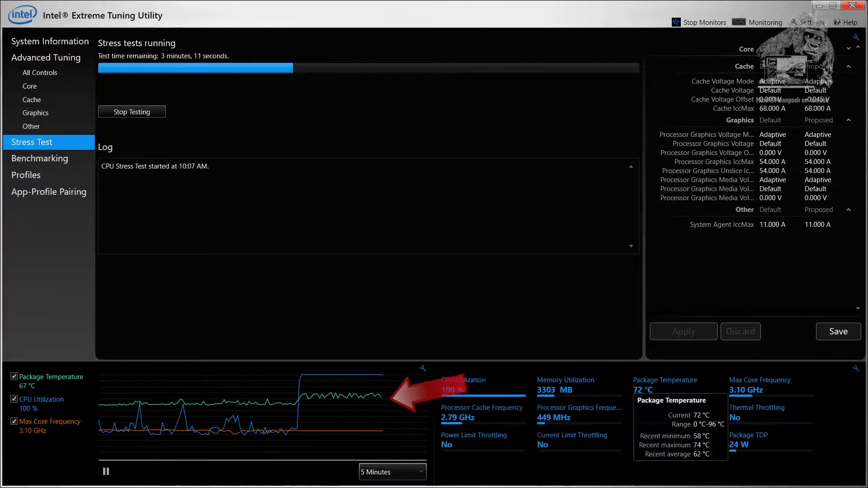
{"action": "mouse_move", "coordinate": [737, 389]}
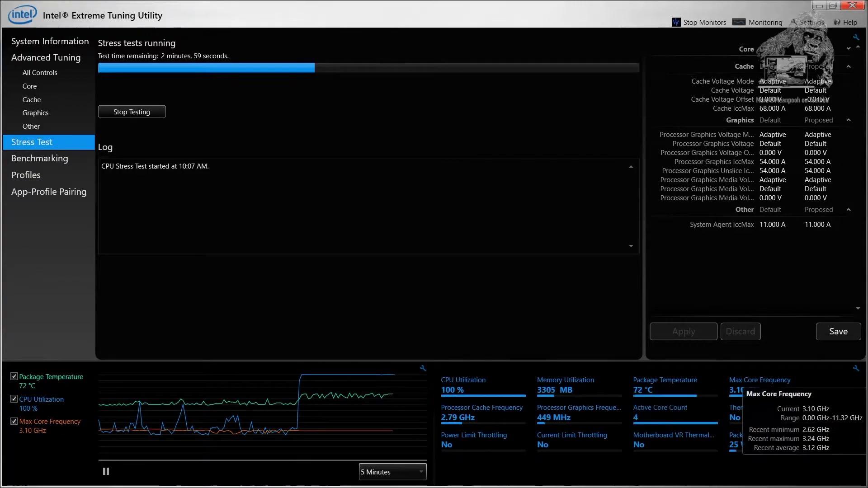
{"action": "left_click", "coordinate": [131, 112]}
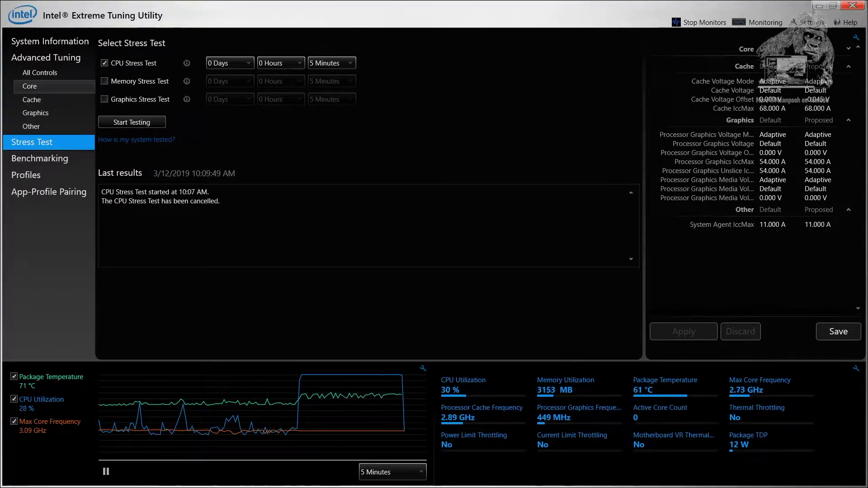
Step: In the Core tuning settings, set the Core Voltage Offset to -0.100 V and apply the change
{"action": "left_click", "coordinate": [29, 86]}
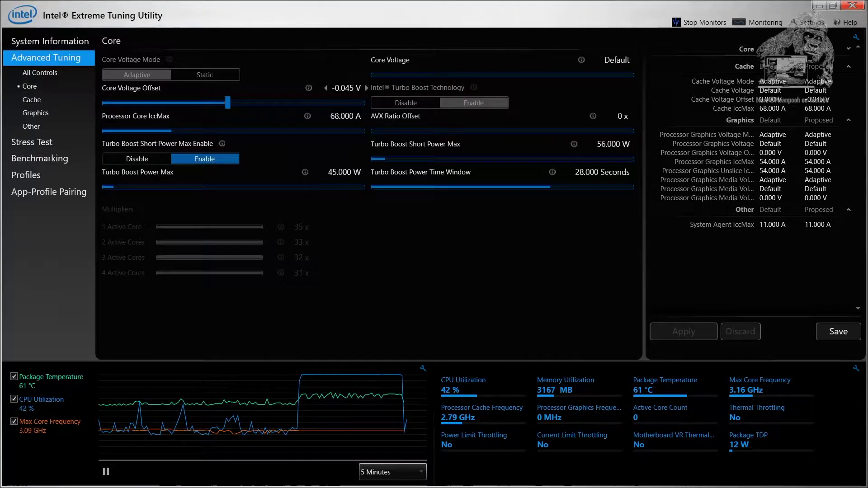
{"action": "key", "text": "Left"}
{"action": "key", "text": "Left"}
{"action": "key", "text": "Left"}
{"action": "key", "text": "Left"}
{"action": "key", "text": "Left"}
{"action": "key", "text": "Left"}
{"action": "key", "text": "Left"}
{"action": "key", "text": "Left"}
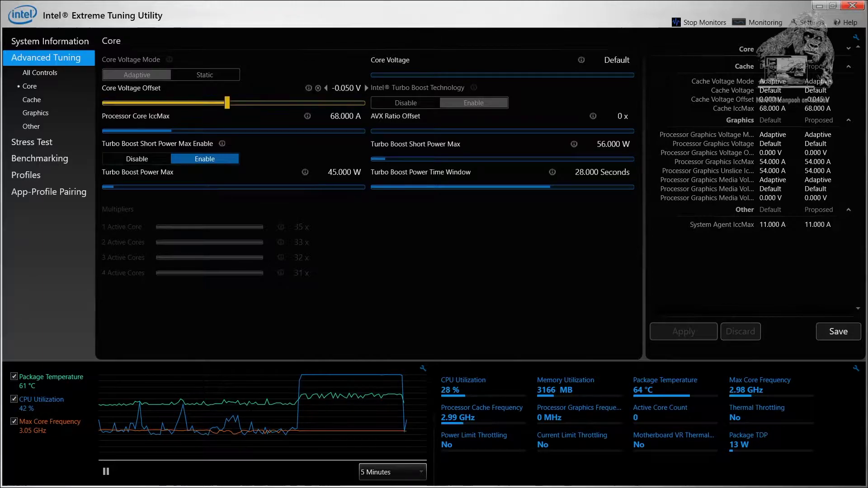
{"action": "key", "text": "Left"}
{"action": "key", "text": "Left"}
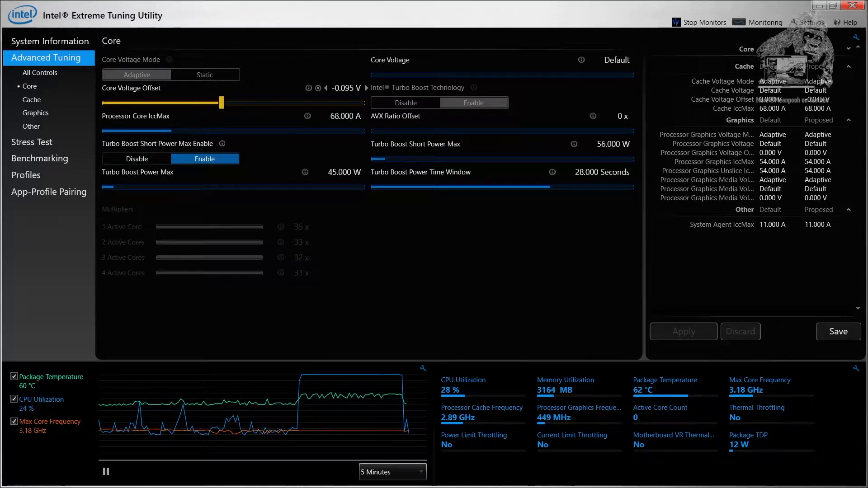
{"action": "key", "text": "Left"}
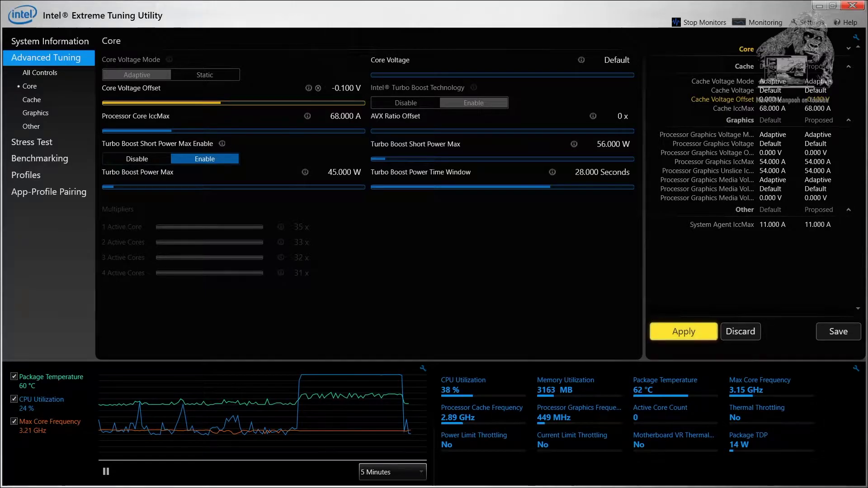
{"action": "left_click", "coordinate": [684, 332]}
Step: Run the 5-minute CPU Stress Test, stop it early, and pause the monitoring graph to compare package temperatures
{"action": "left_click", "coordinate": [32, 142]}
{"action": "left_click", "coordinate": [132, 122]}
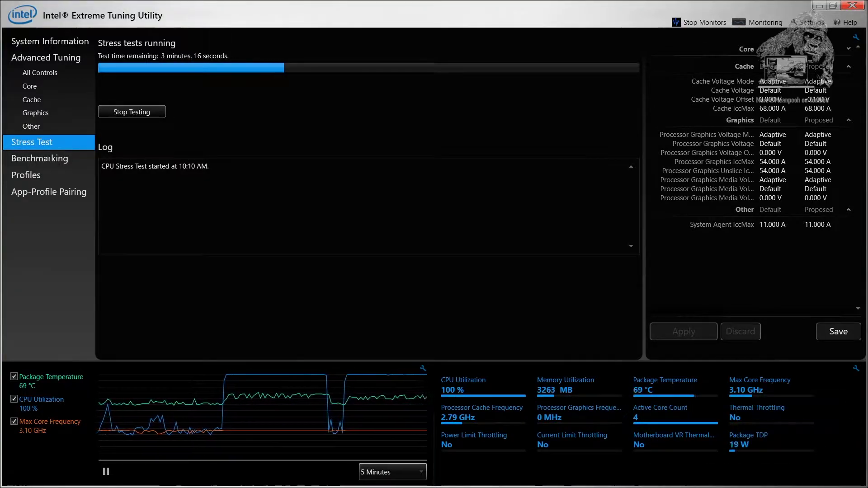
{"action": "left_click", "coordinate": [393, 472]}
{"action": "left_click", "coordinate": [380, 452]}
{"action": "left_click", "coordinate": [132, 112]}
{"action": "left_click", "coordinate": [392, 472]}
{"action": "left_click", "coordinate": [380, 442]}
{"action": "left_click", "coordinate": [106, 472]}
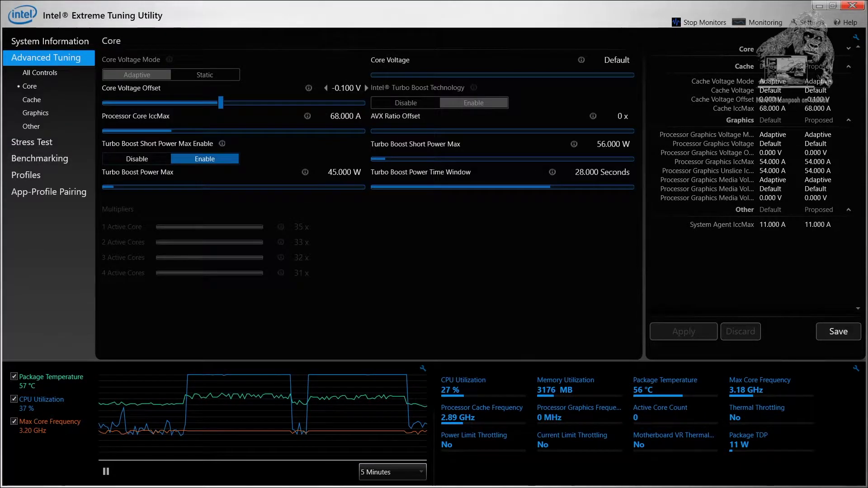
Step: Apply a Core Voltage Offset of -0.115 V and check package temperature in the monitoring graph during another CPU Stress Test
{"action": "left_click_drag", "start_coordinate": [221, 103], "coordinate": [218, 103]}
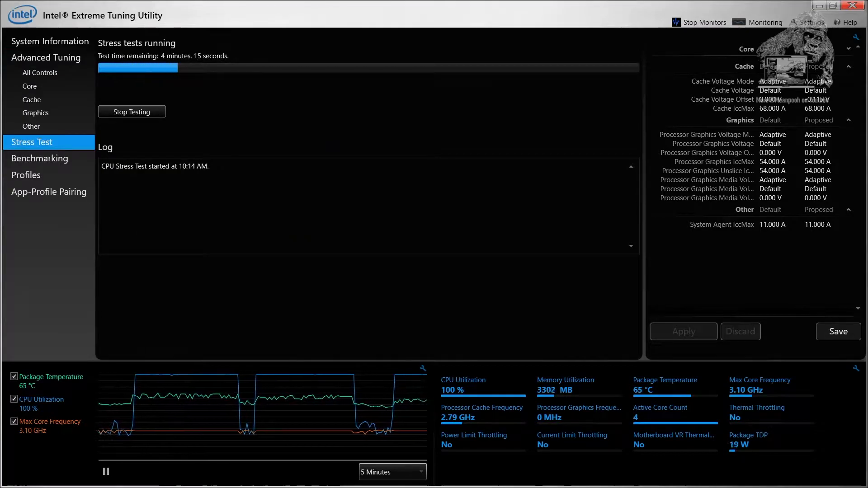
{"action": "left_click", "coordinate": [392, 472]}
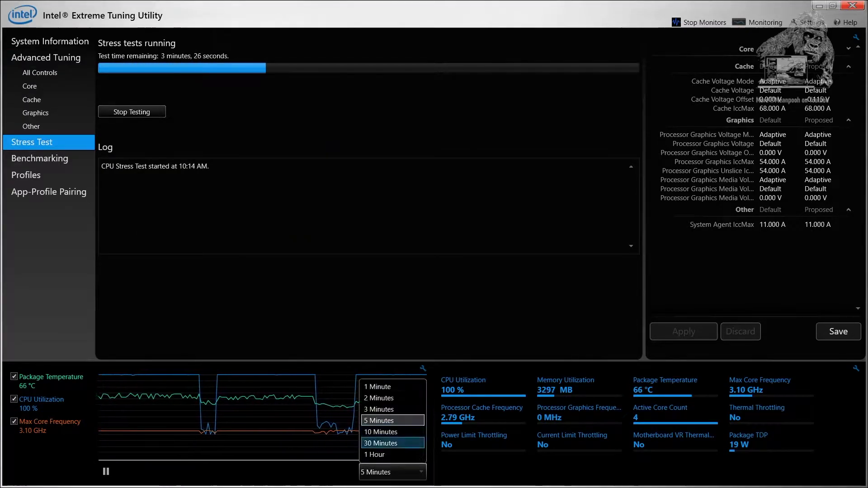
{"action": "left_click", "coordinate": [388, 432]}
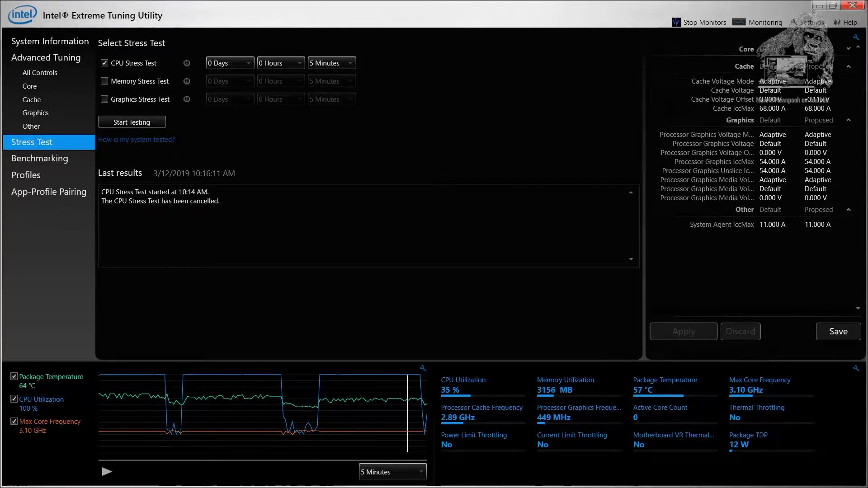
Step: Apply a Core Voltage Offset of -0.125 V and start another 5-minute CPU Stress Test
{"action": "left_click", "coordinate": [30, 86]}
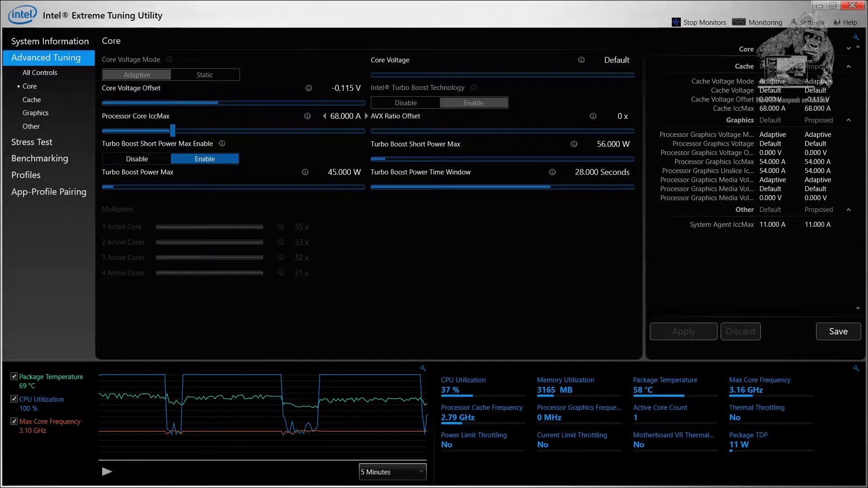
{"action": "key", "text": "Left"}
{"action": "key", "text": "Left"}
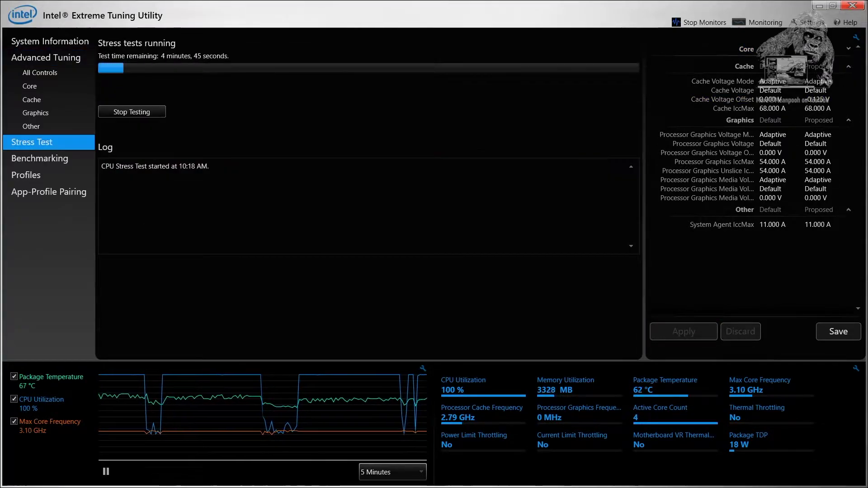
Step: Extend the monitoring graph to 10 minutes, stop the stress test, and compare the package temperatures of the test runs
{"action": "left_click", "coordinate": [393, 472]}
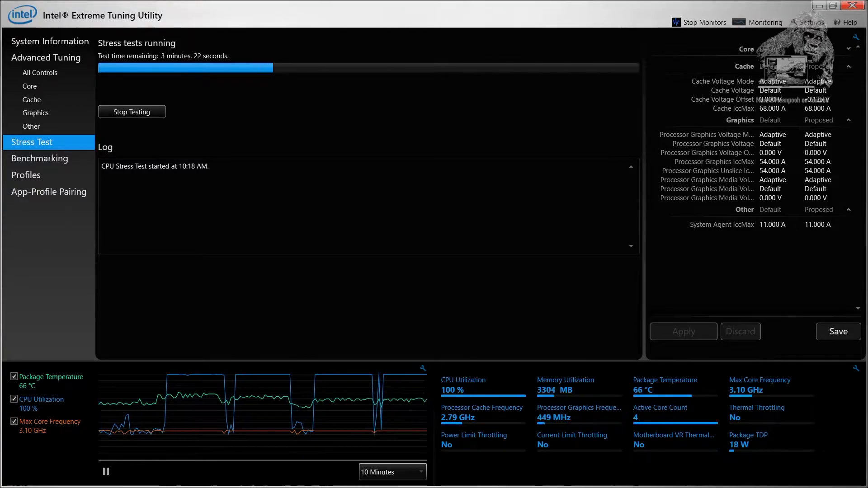
{"action": "left_click", "coordinate": [131, 112]}
{"action": "left_click", "coordinate": [164, 396]}
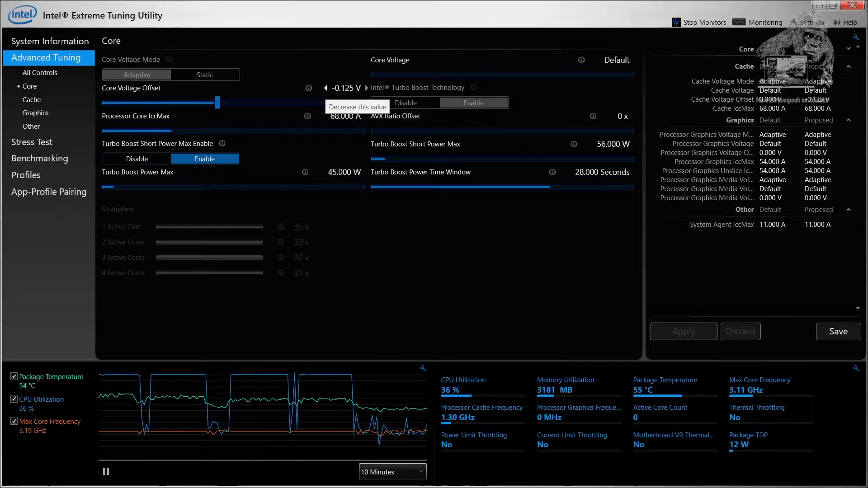
Step: Lower the Core Voltage Offset to -0.130 V and apply the change
{"action": "left_click", "coordinate": [326, 88]}
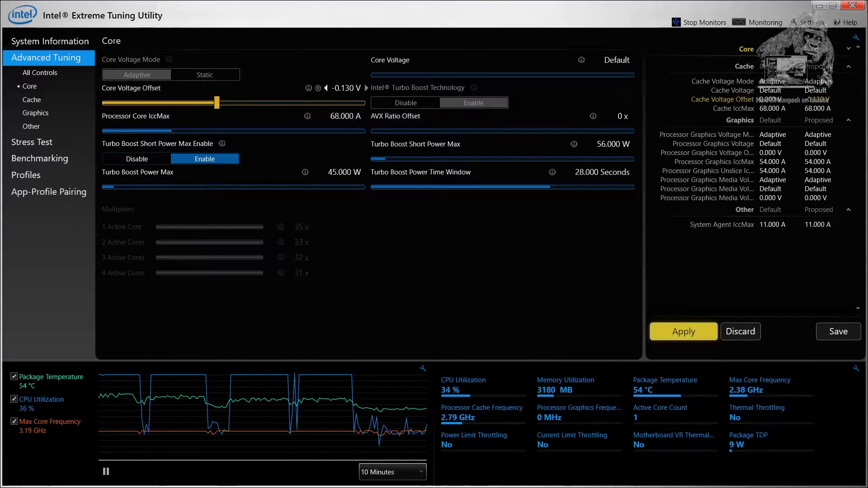
{"action": "left_click", "coordinate": [683, 332]}
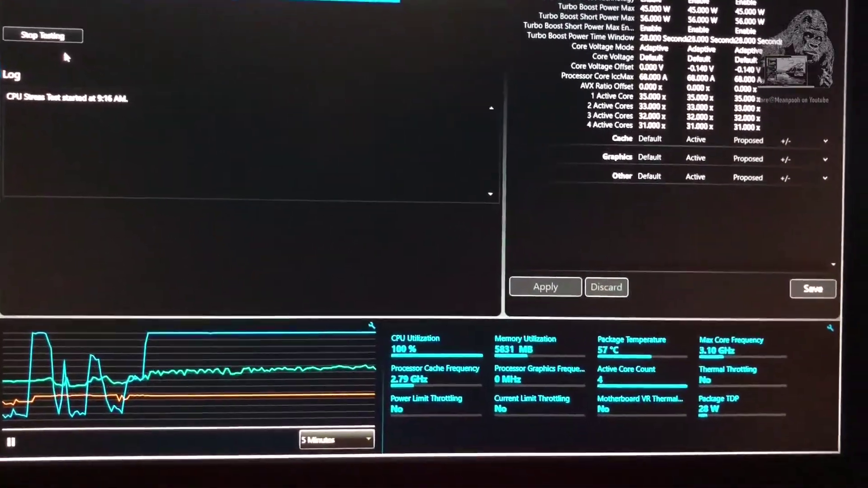
{"action": "mouse_move", "coordinate": [611, 345]}
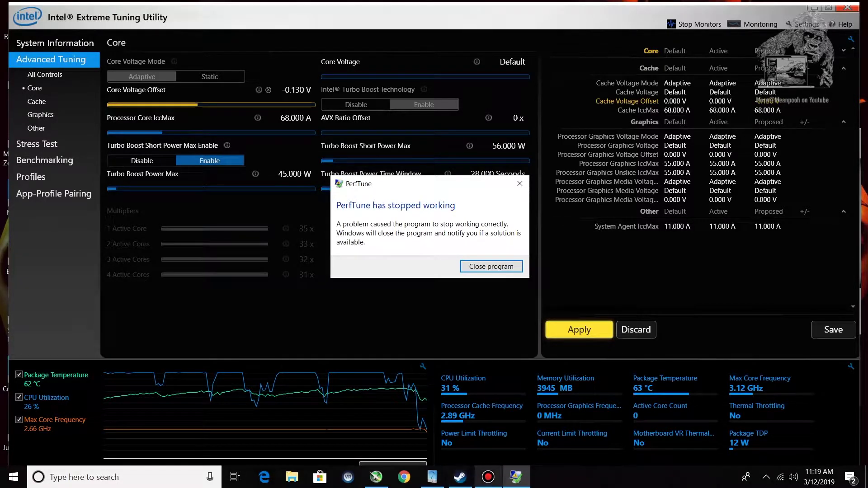
{"action": "mouse_move", "coordinate": [488, 477]}
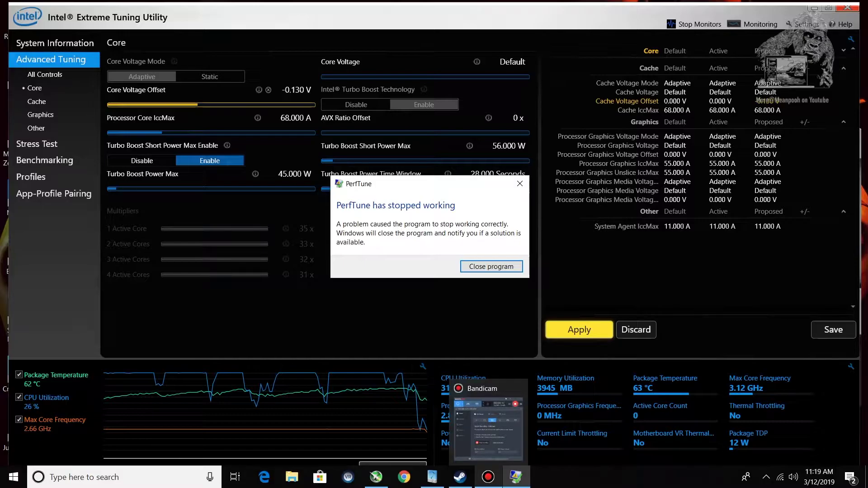
{"action": "left_click", "coordinate": [488, 477]}
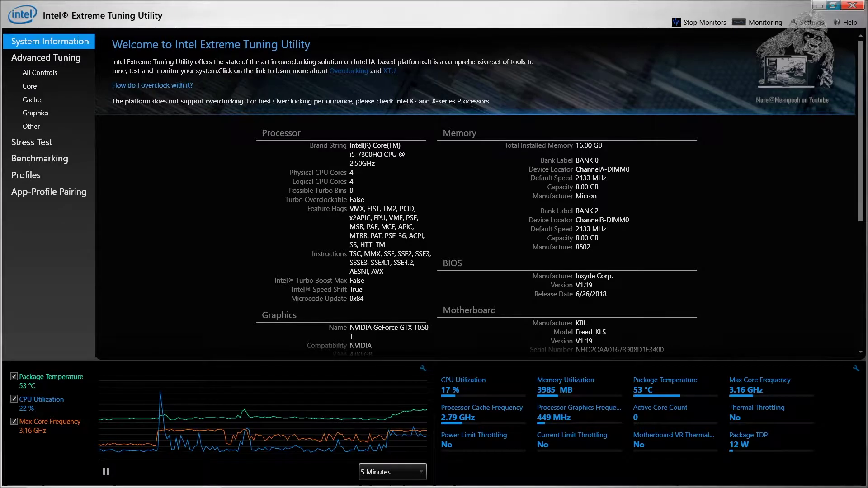
Step: Pair HWMonitor_x64.exe from the hwmonitor_1.39 folder with the -.115 profile for both AC power and battery modes
{"action": "left_click", "coordinate": [49, 193]}
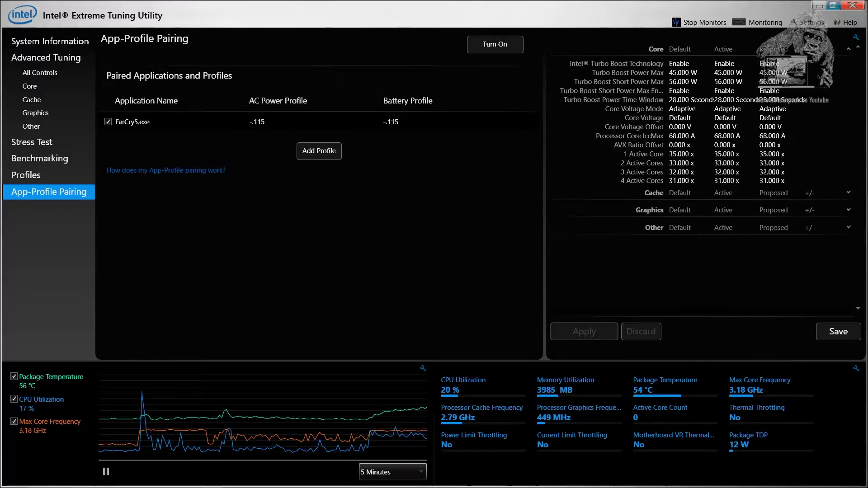
{"action": "left_click", "coordinate": [319, 151]}
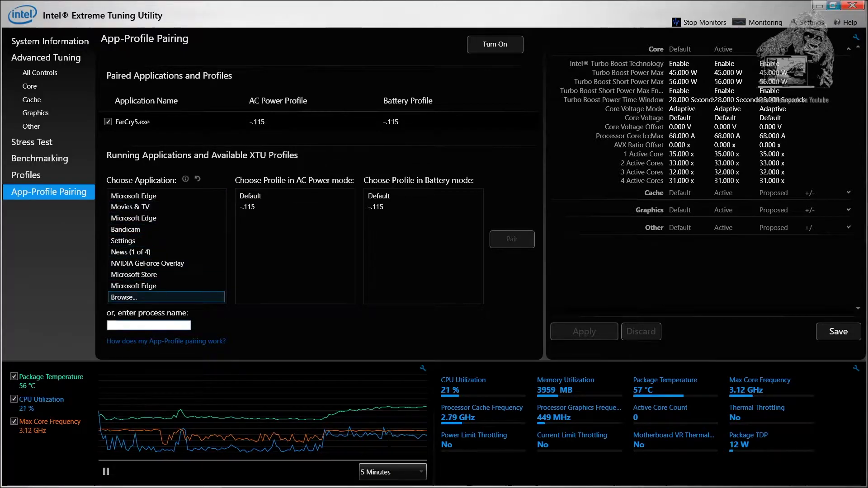
{"action": "left_click", "coordinate": [165, 297]}
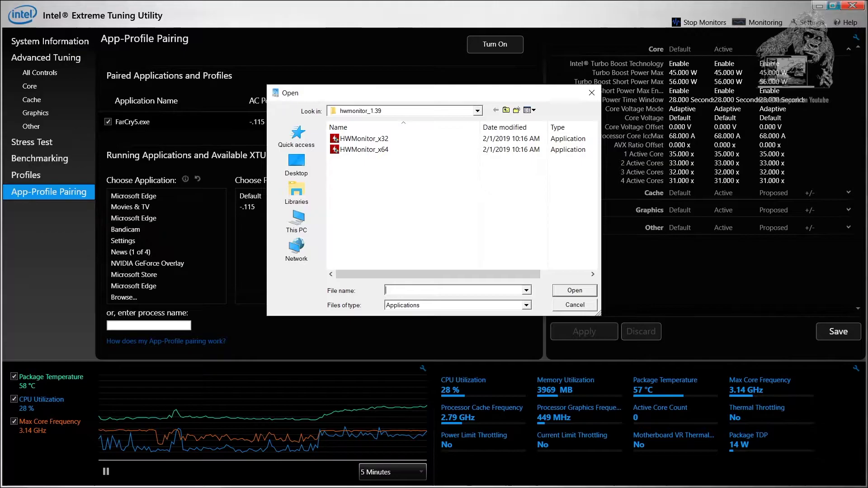
{"action": "left_click", "coordinate": [365, 150]}
{"action": "left_click", "coordinate": [575, 291]}
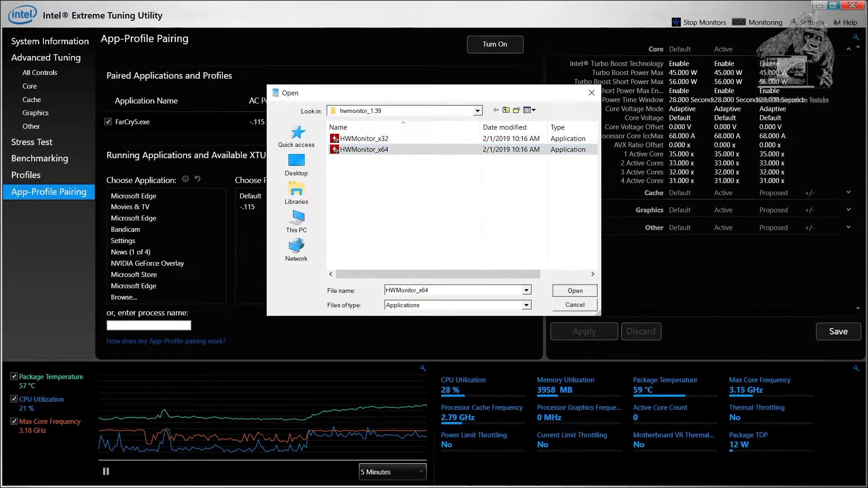
{"action": "key", "text": "Return"}
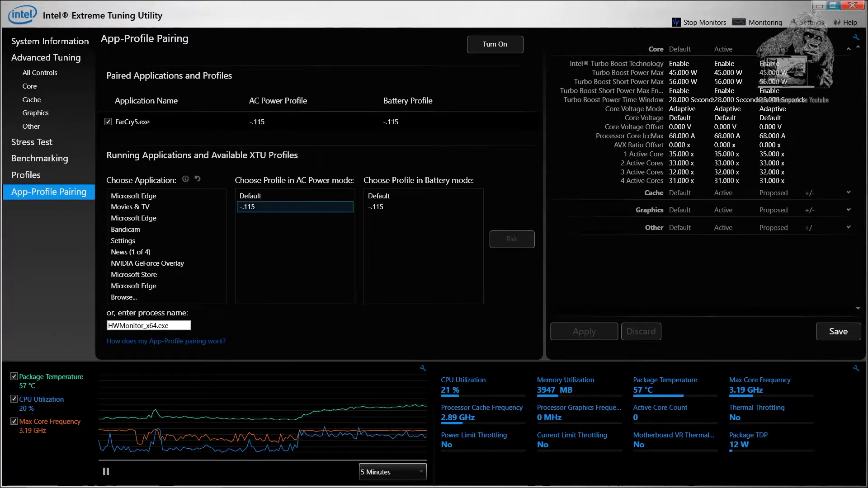
{"action": "left_click", "coordinate": [294, 207]}
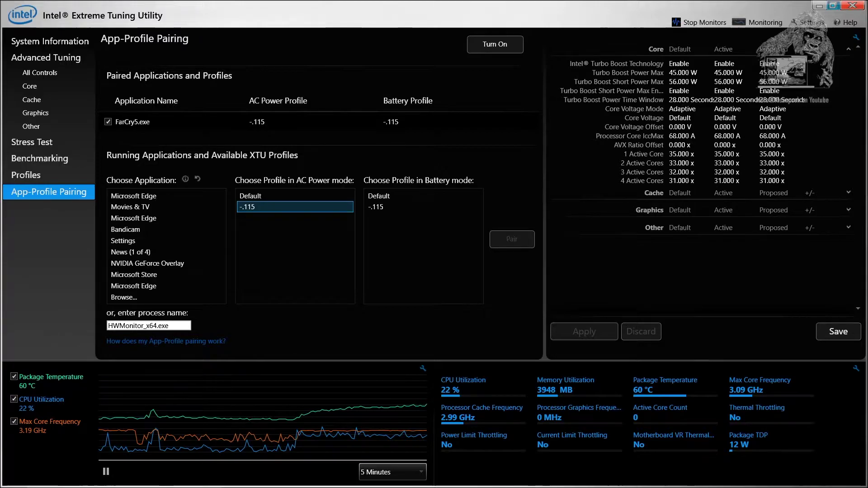
{"action": "left_click", "coordinate": [423, 206]}
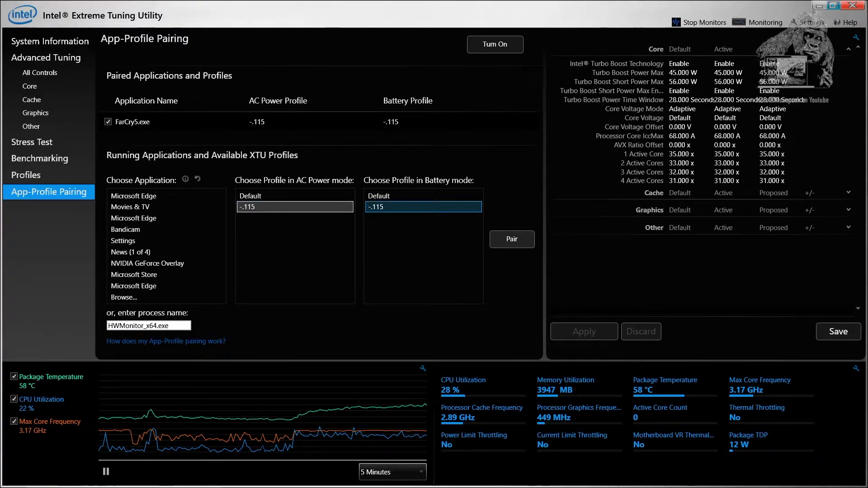
{"action": "left_click", "coordinate": [512, 240]}
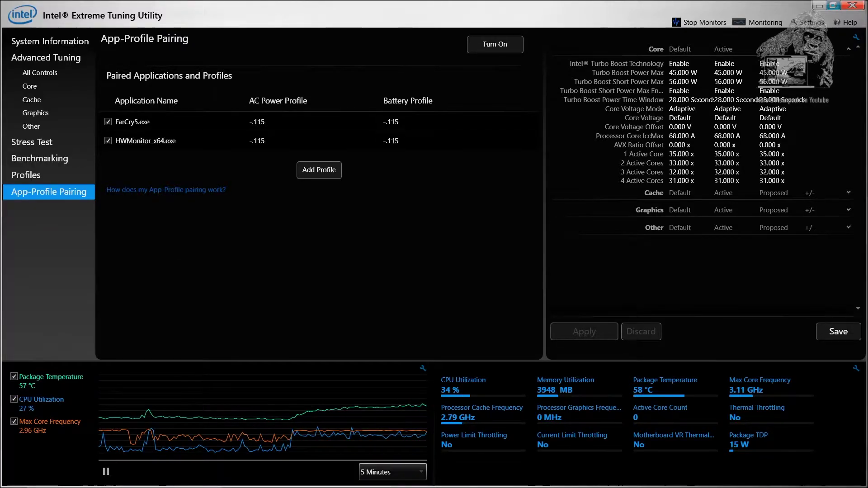
Step: Turn App-Profile Pairing on and back off
{"action": "left_click", "coordinate": [495, 45]}
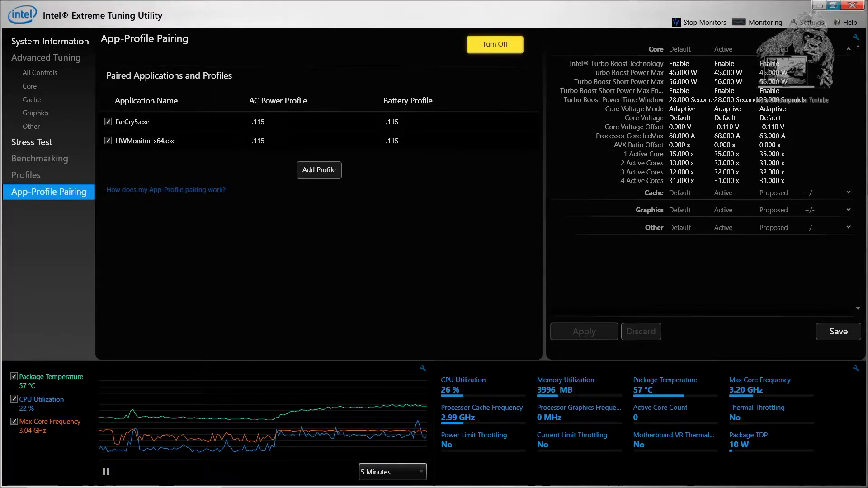
{"action": "left_click", "coordinate": [495, 44]}
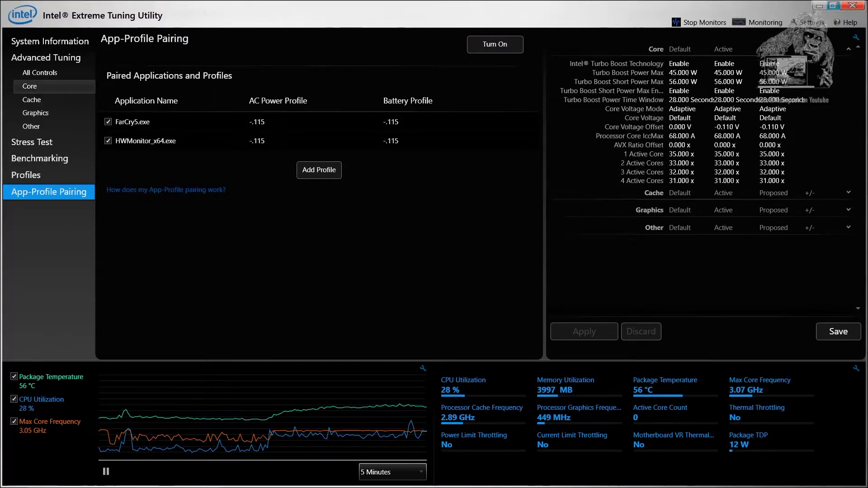
Step: In the Core tuning settings, set the Core Voltage Offset to -0.125 V and apply it
{"action": "left_click", "coordinate": [30, 87]}
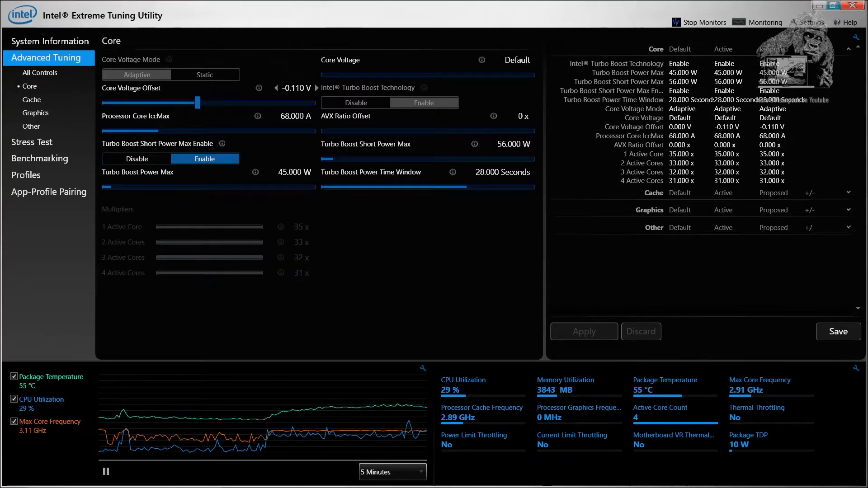
{"action": "left_click_drag", "start_coordinate": [197, 103], "coordinate": [196, 103]}
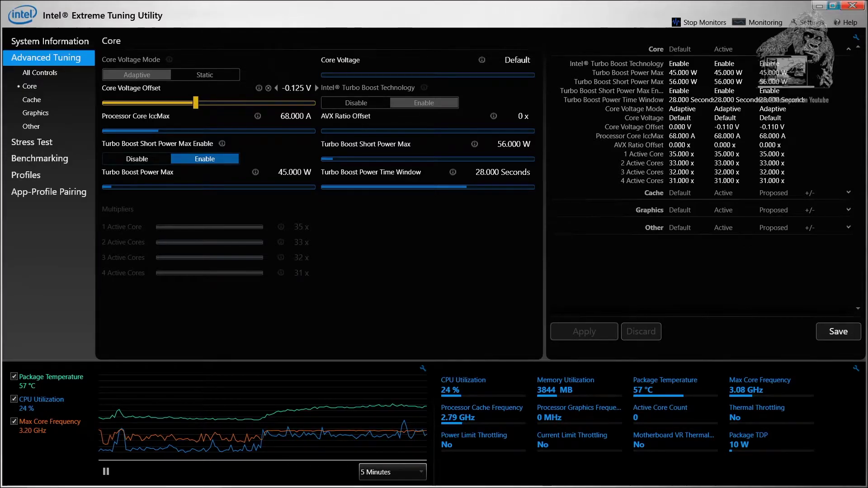
{"action": "left_click_drag", "start_coordinate": [196, 103], "coordinate": [195, 102]}
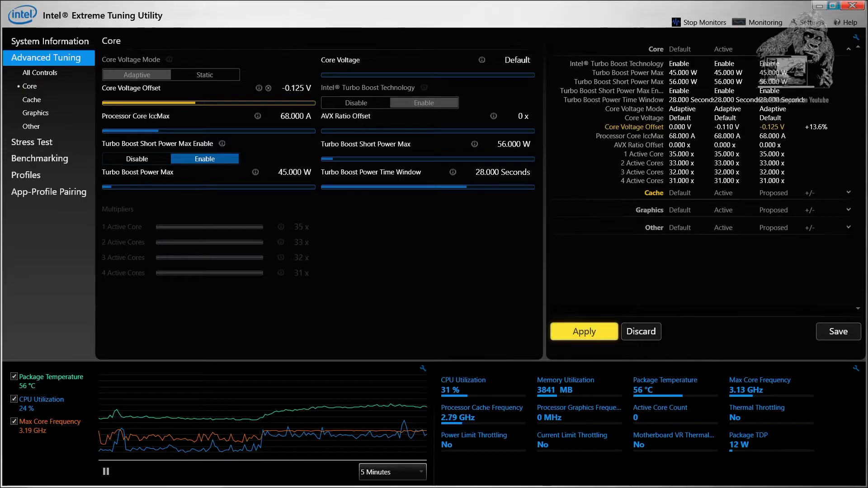
{"action": "left_click", "coordinate": [585, 332]}
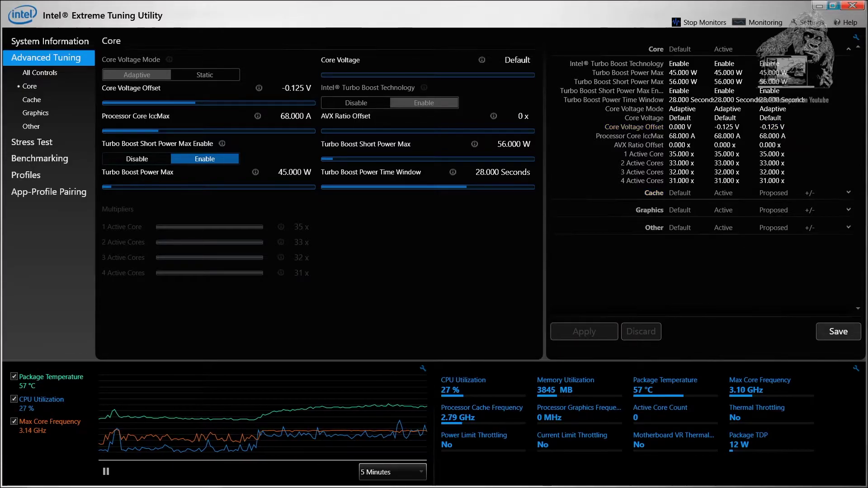
Step: Save the current tuning settings as a new profile named -.125
{"action": "left_click", "coordinate": [838, 332]}
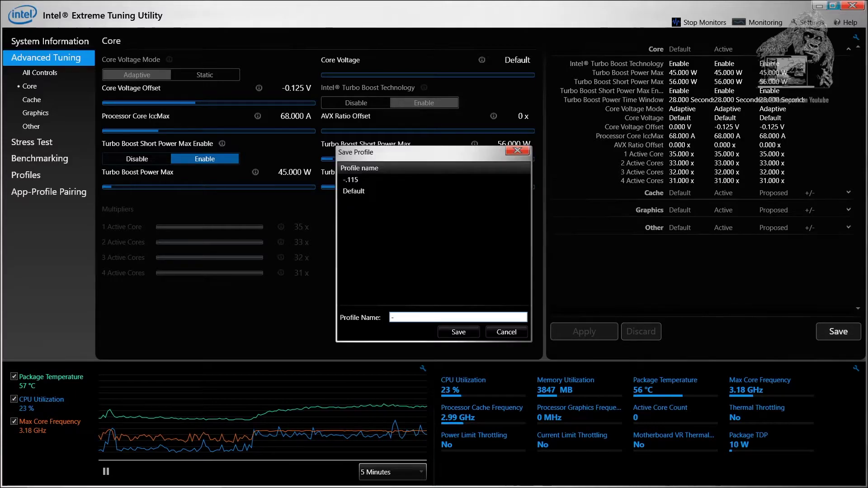
{"action": "type", "text": "-.125"}
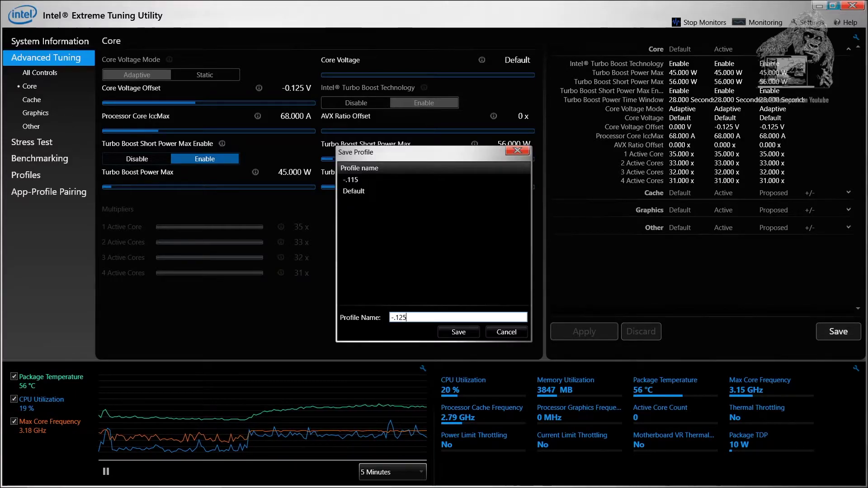
{"action": "left_click", "coordinate": [459, 332]}
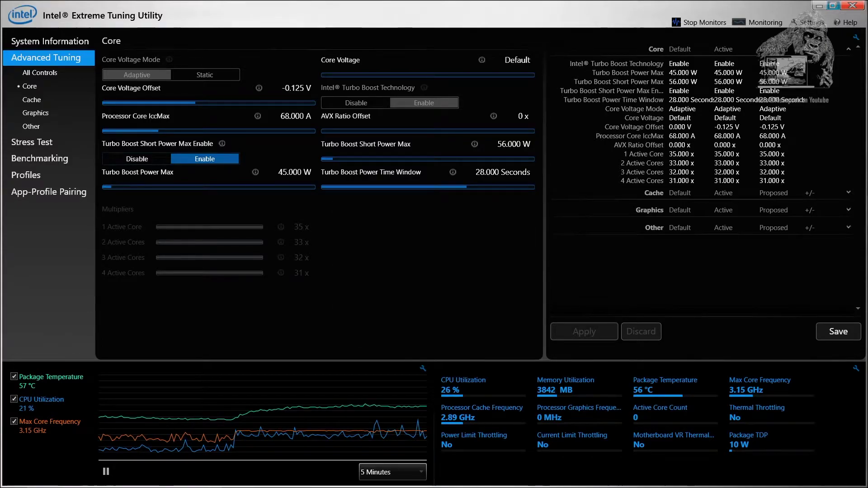
Step: Set the battery profile paired with HWMonitor_x64.exe to -.125 and turn on App-Profile Pairing
{"action": "left_click", "coordinate": [49, 193]}
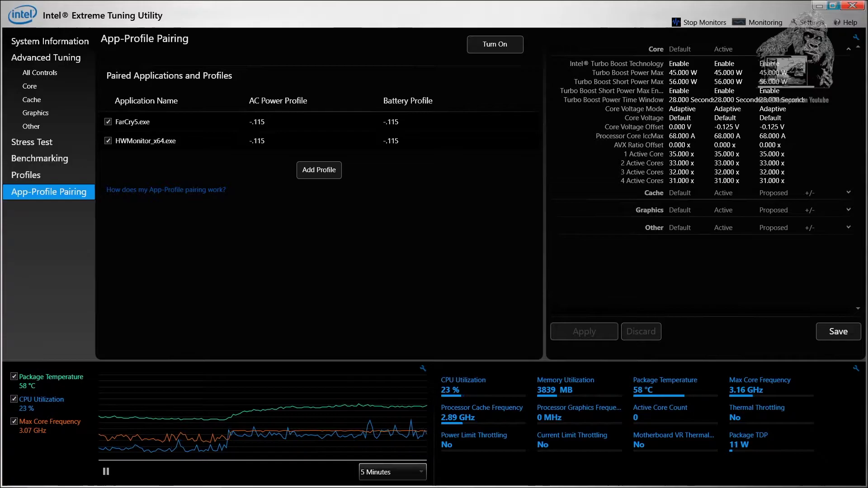
{"action": "left_click", "coordinate": [520, 141]}
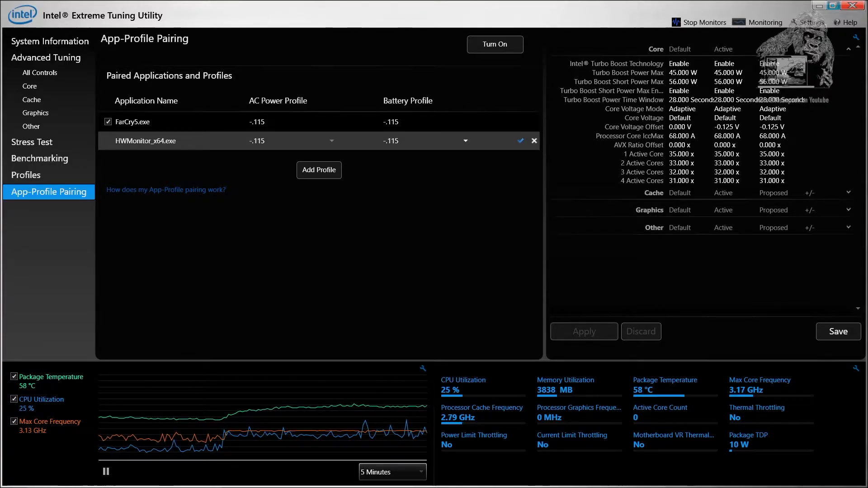
{"action": "left_click", "coordinate": [465, 140]}
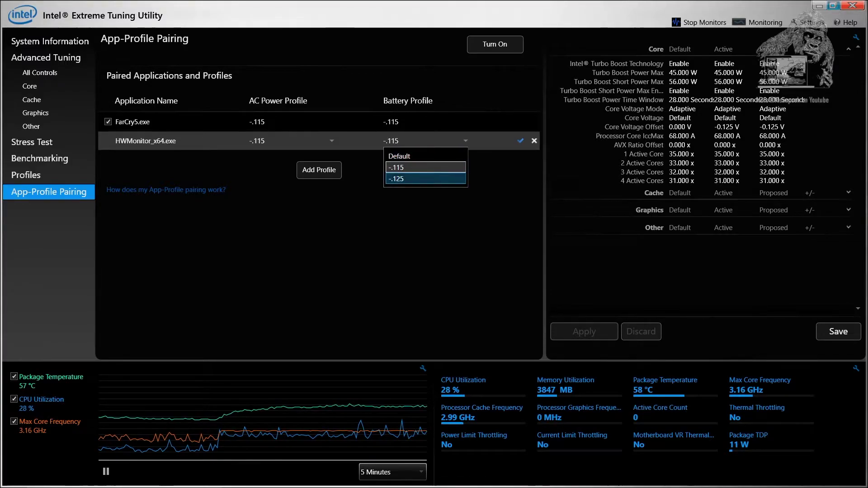
{"action": "left_click", "coordinate": [425, 179]}
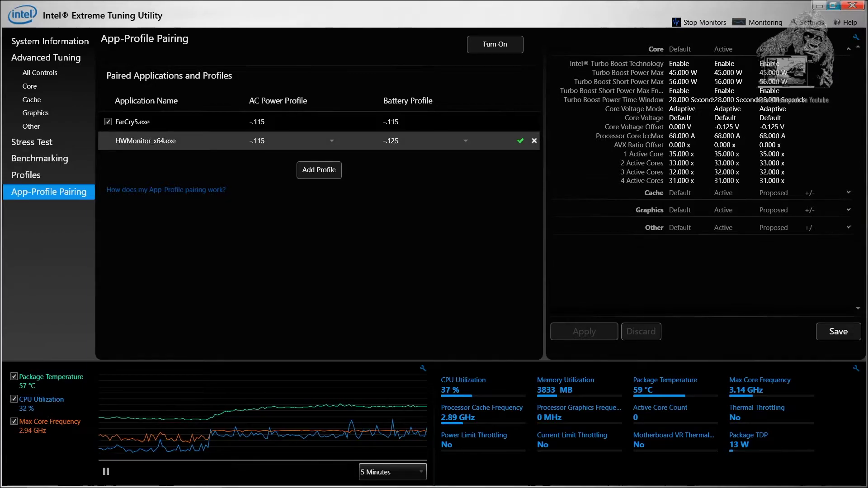
{"action": "left_click", "coordinate": [520, 141]}
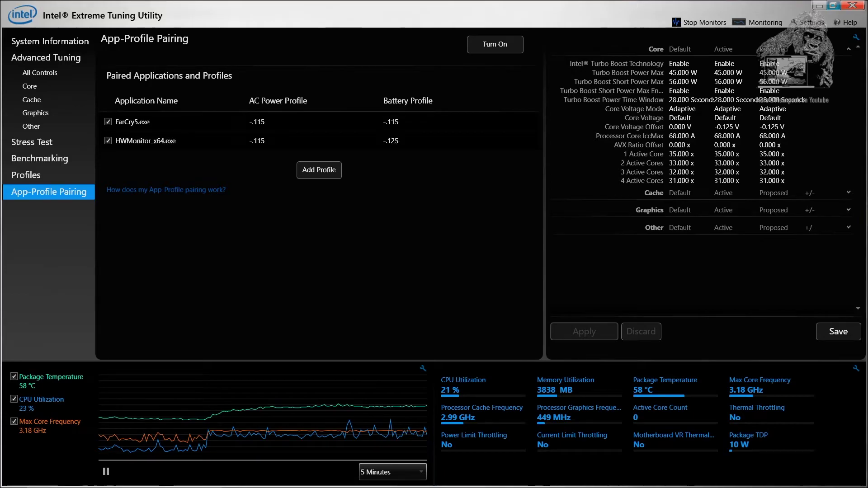
{"action": "left_click", "coordinate": [496, 44]}
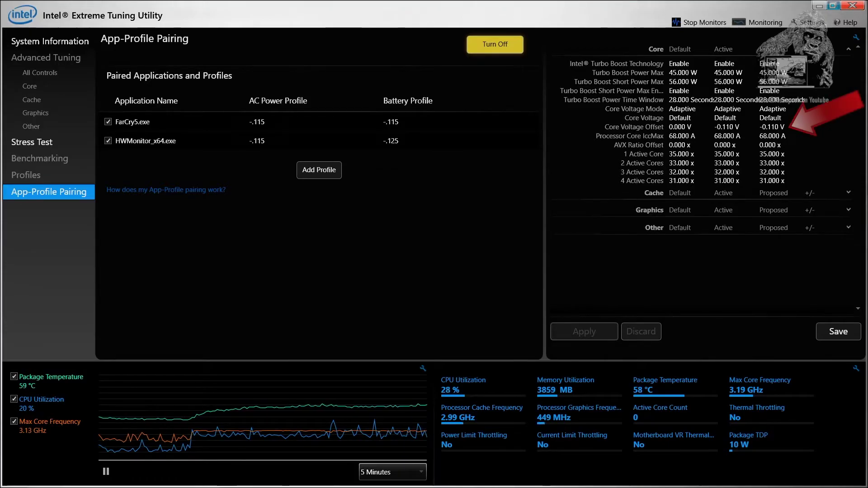
Step: Run HWMonitor to check which paired profile becomes active, scan its sensor list down to the battery section, and close it
{"action": "key", "text": "super"}
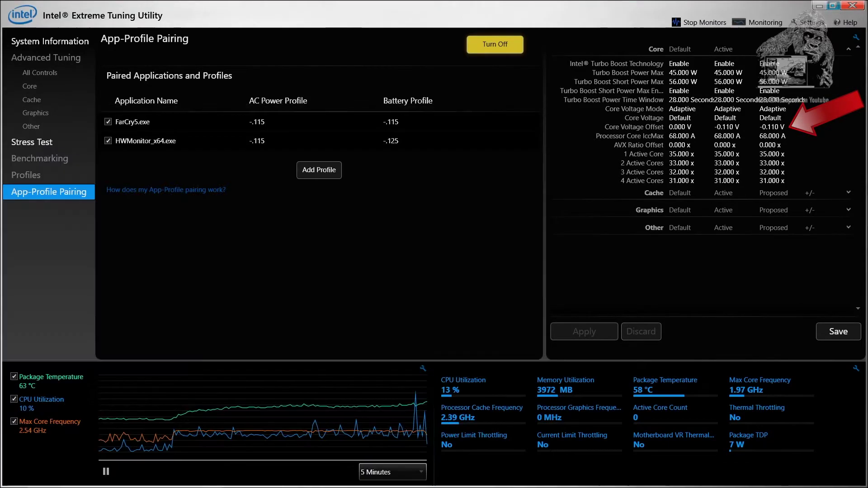
{"action": "scroll", "coordinate": [258, 271], "scroll_direction": "down", "scroll_amount": 10}
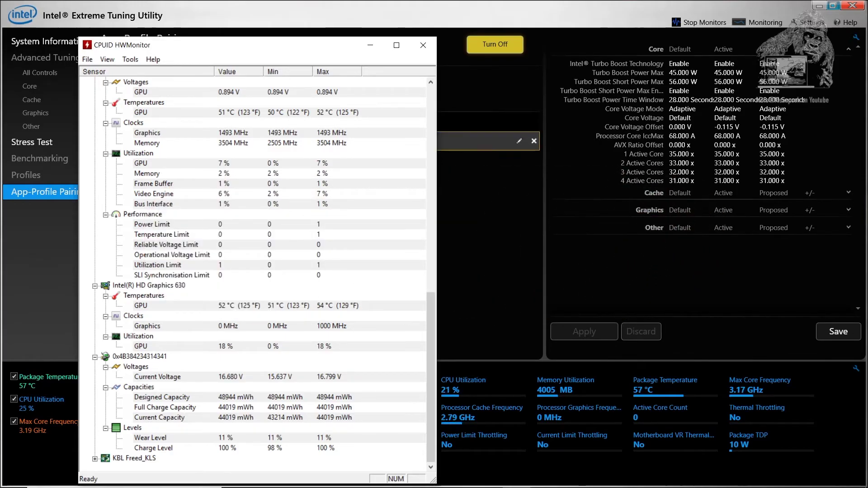
{"action": "key", "text": "alt+F4"}
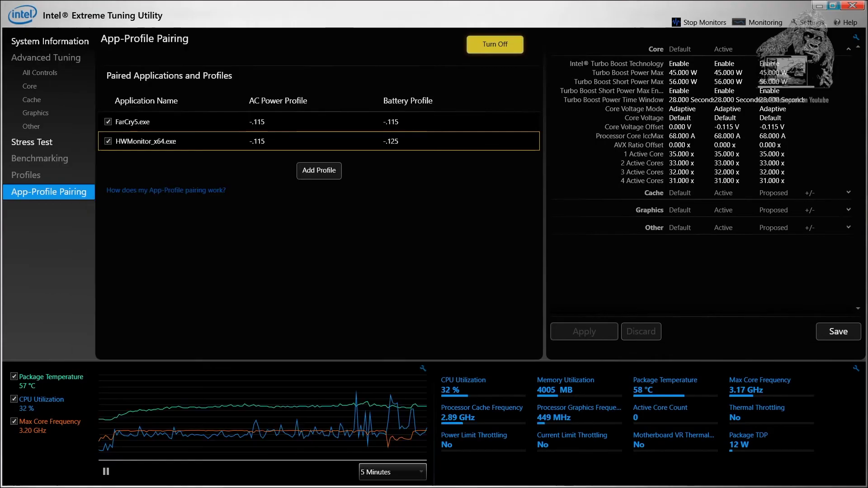